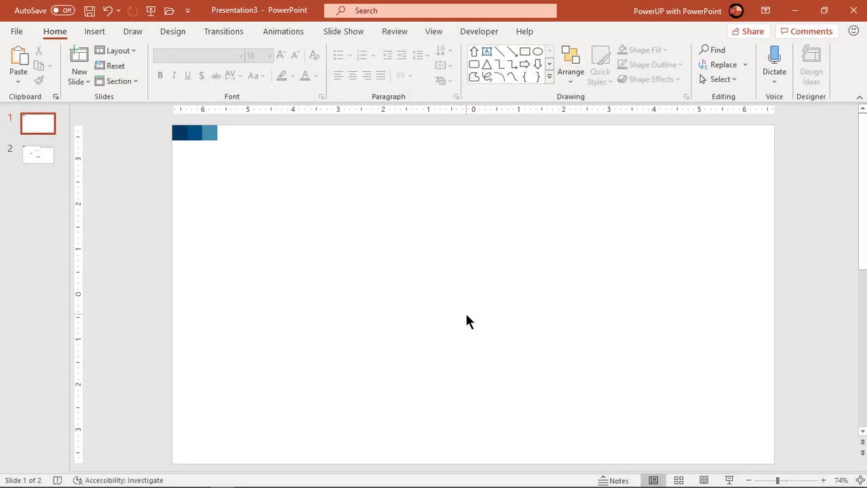
# Step: Turn on the slide guides and fill the slide background with White, Darker 5%
pyautogui.click(434, 31)
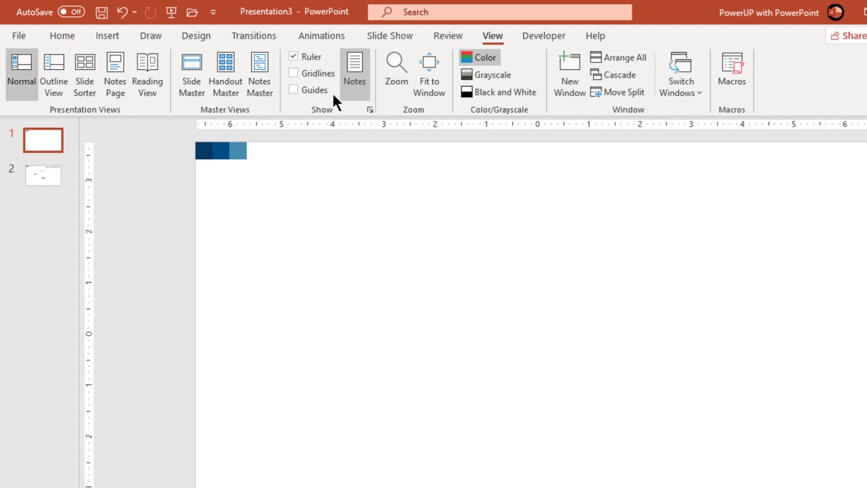
pyautogui.click(312, 90)
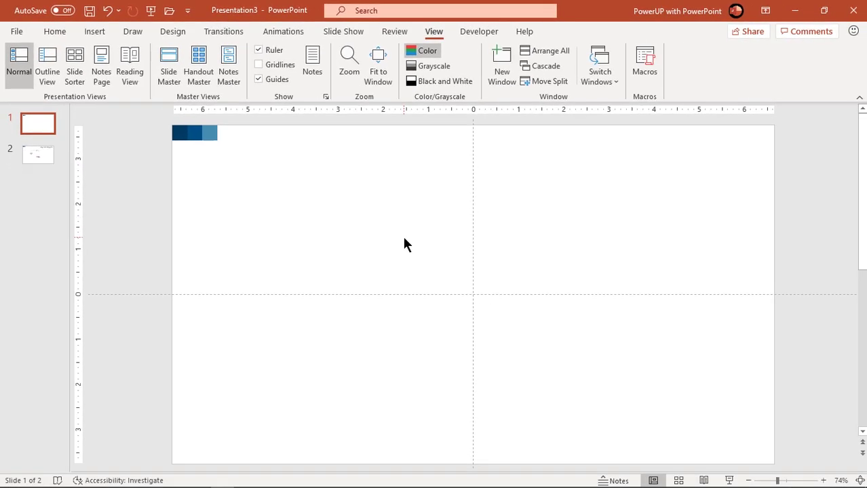
pyautogui.rightClick(459, 270)
pyautogui.click(447, 364)
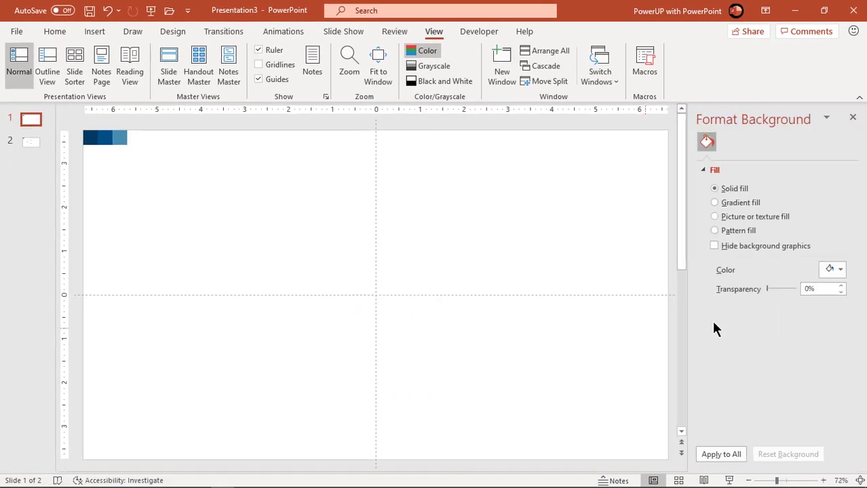
pyautogui.click(833, 270)
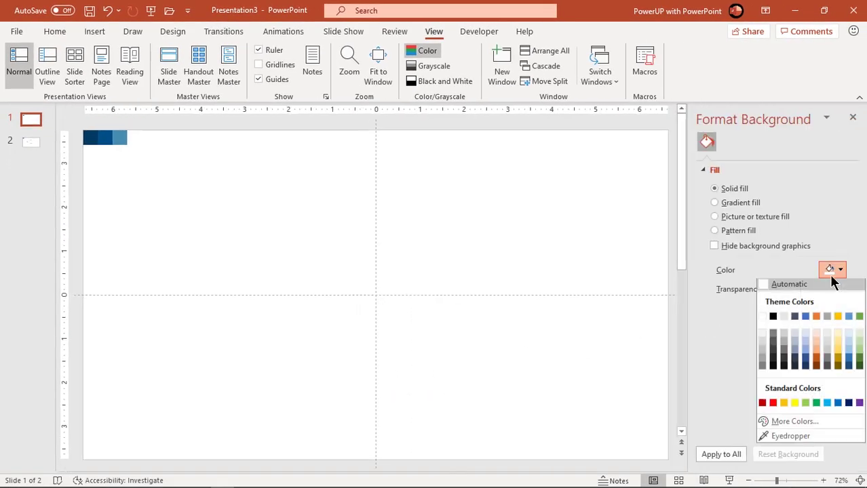
pyautogui.click(763, 335)
pyautogui.click(852, 118)
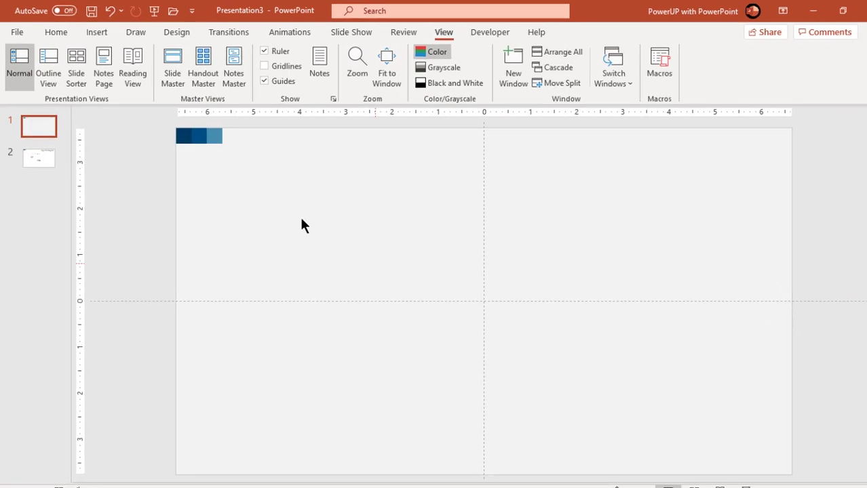
# Step: Insert a Basic Cycle SmartArt diagram from the Cycle category
pyautogui.click(101, 33)
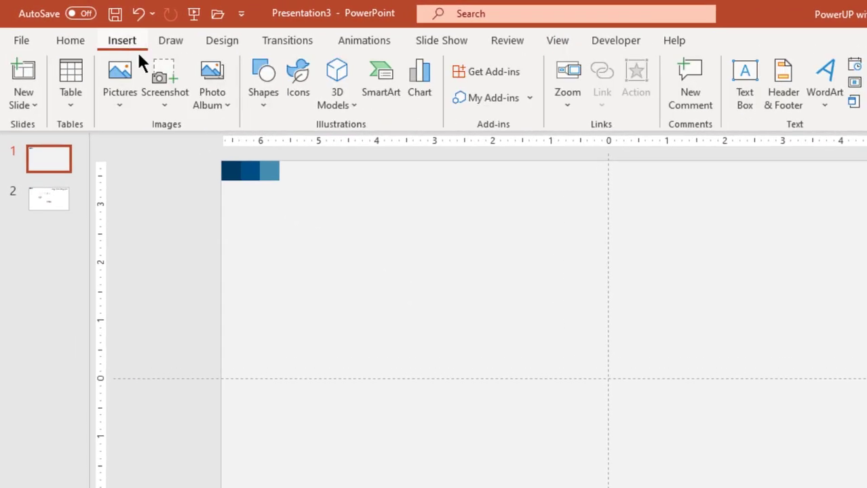
pyautogui.click(382, 95)
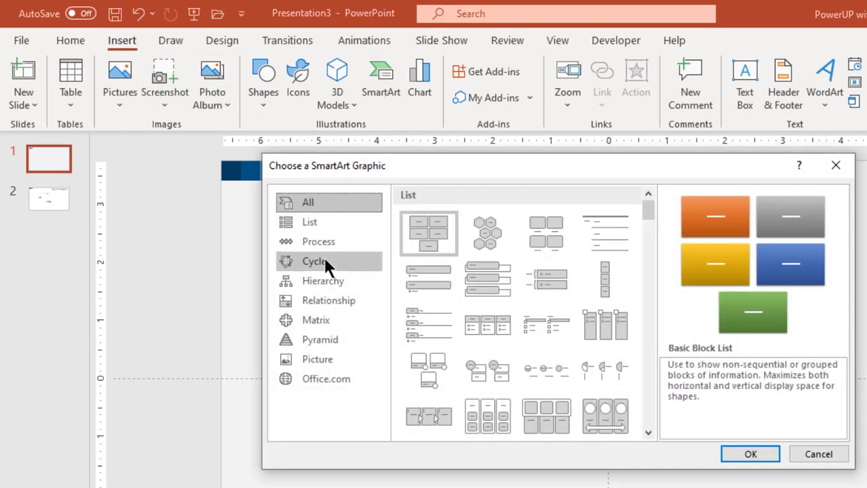
pyautogui.click(315, 261)
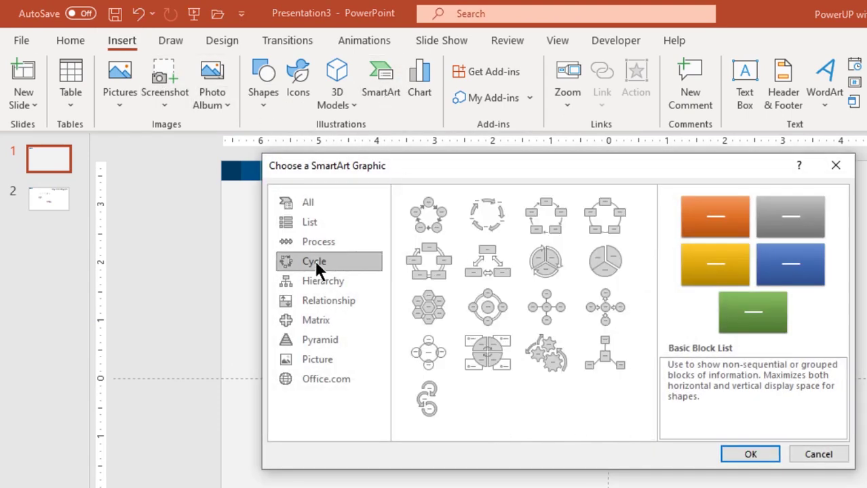
pyautogui.click(422, 209)
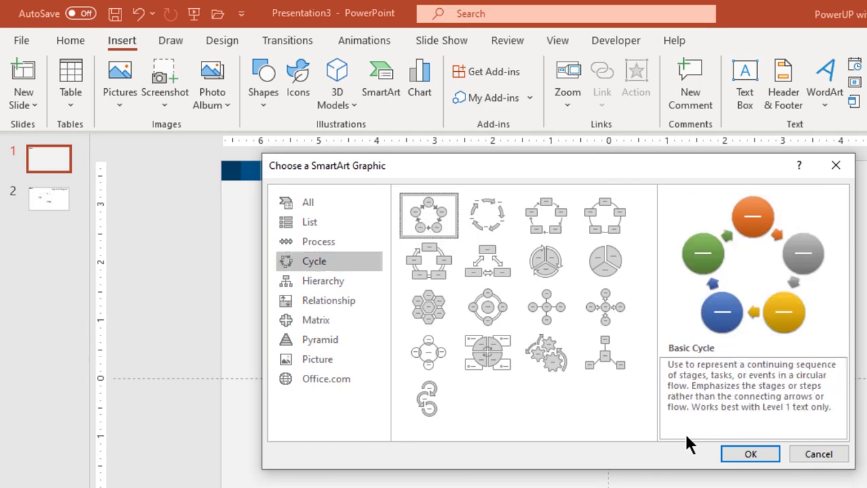
pyautogui.click(739, 456)
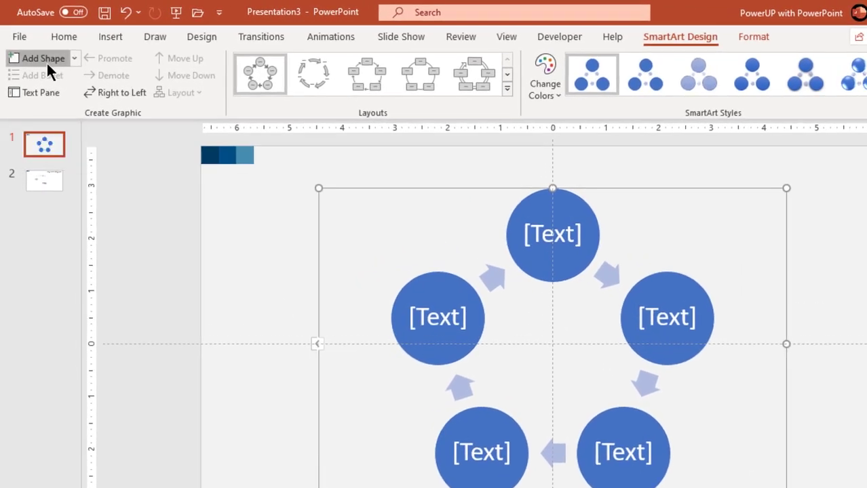
# Step: Add three shapes to make eight circles, then ungroup the diagram twice into plain shapes
pyautogui.click(46, 61)
pyautogui.click(46, 61)
pyautogui.click(46, 61)
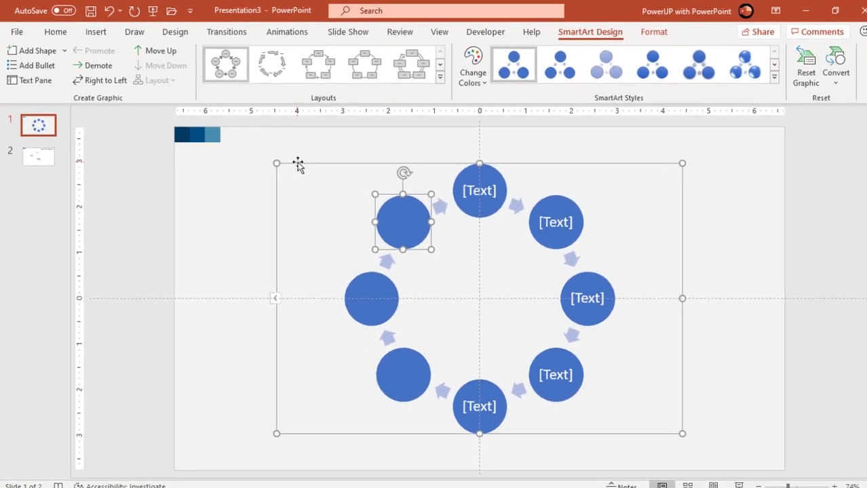
pyautogui.rightClick(297, 163)
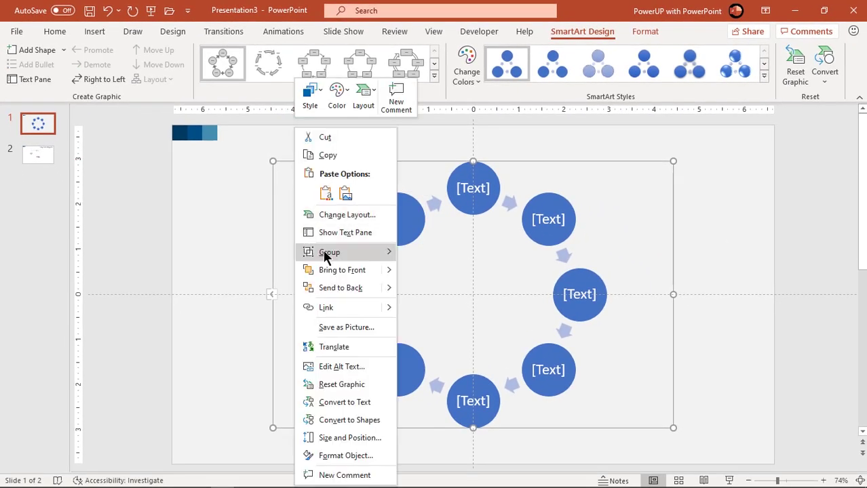
pyautogui.moveTo(327, 256)
pyautogui.click(429, 290)
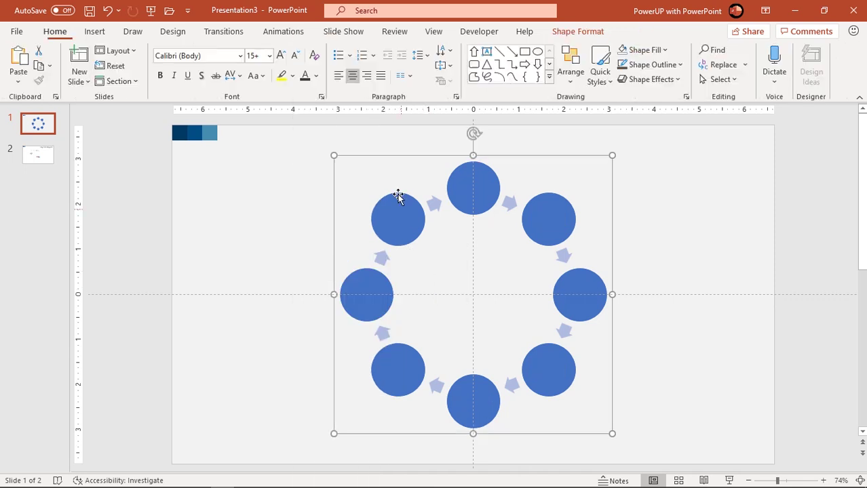
pyautogui.rightClick(395, 155)
pyautogui.moveTo(460, 245)
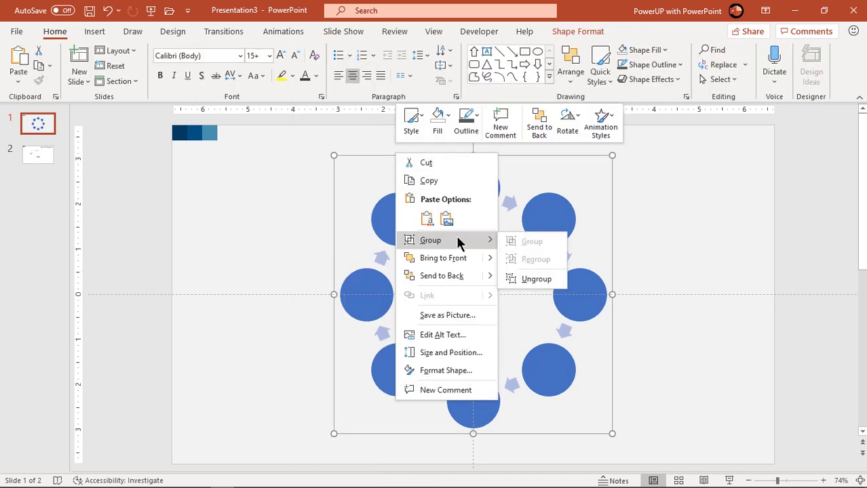
pyautogui.click(522, 280)
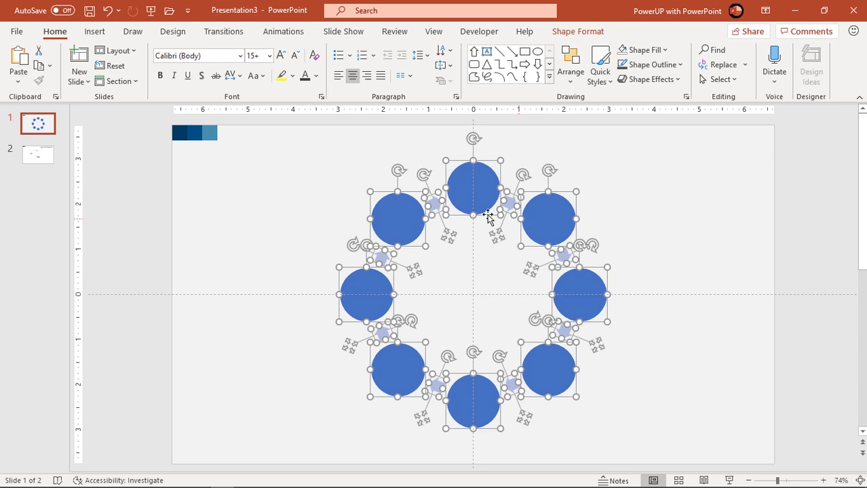
# Step: Select all eight small connecting arrows and delete them
pyautogui.click(683, 251)
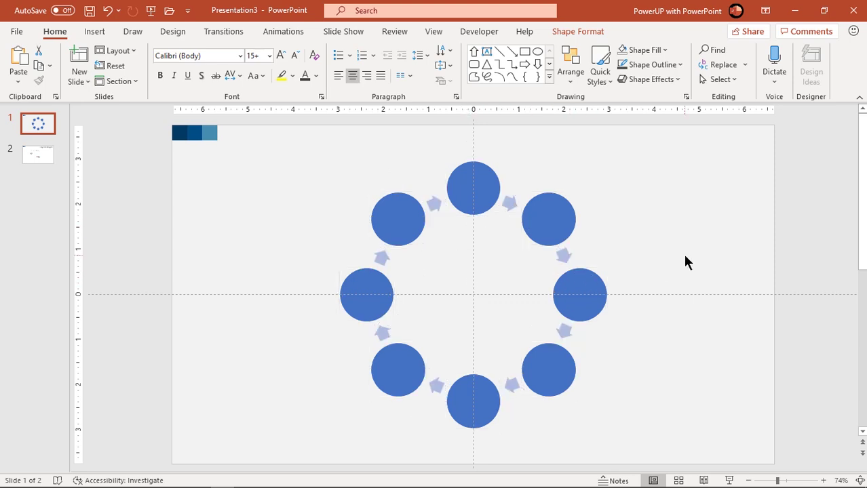
pyautogui.click(566, 255)
pyautogui.keyDown('shift'); pyautogui.click(509, 203); pyautogui.keyUp('shift')
pyautogui.keyDown('shift'); pyautogui.click(434, 204); pyautogui.keyUp('shift')
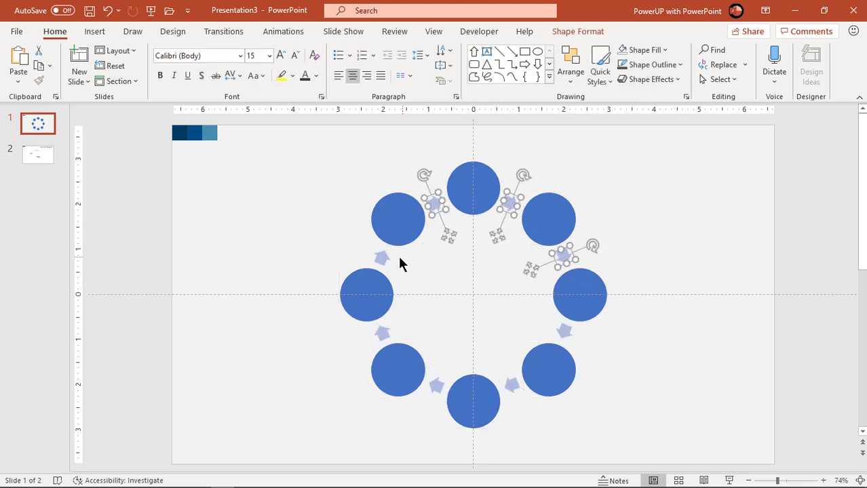
pyautogui.keyDown('shift'); pyautogui.click(382, 257); pyautogui.keyUp('shift')
pyautogui.keyDown('shift'); pyautogui.click(383, 332); pyautogui.keyUp('shift')
pyautogui.keyDown('shift'); pyautogui.click(435, 386); pyautogui.keyUp('shift')
pyautogui.keyDown('shift'); pyautogui.click(512, 386); pyautogui.keyUp('shift')
pyautogui.keyDown('shift'); pyautogui.click(564, 331); pyautogui.keyUp('shift')
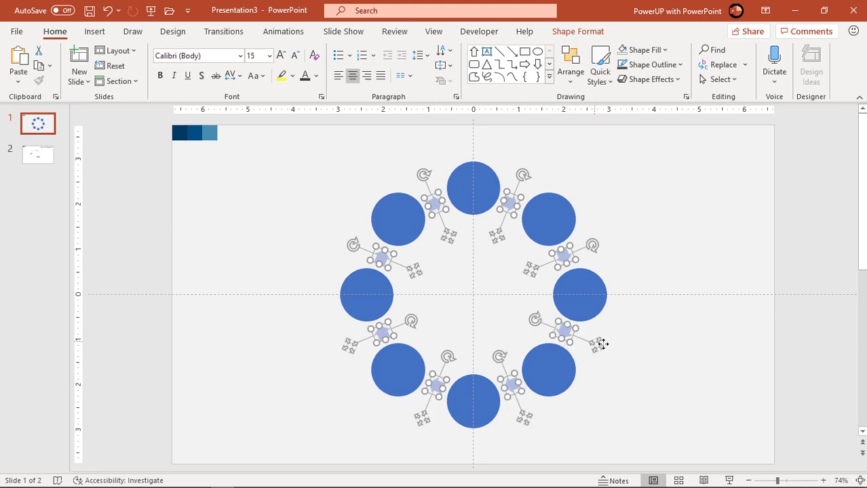
pyautogui.press('Delete')
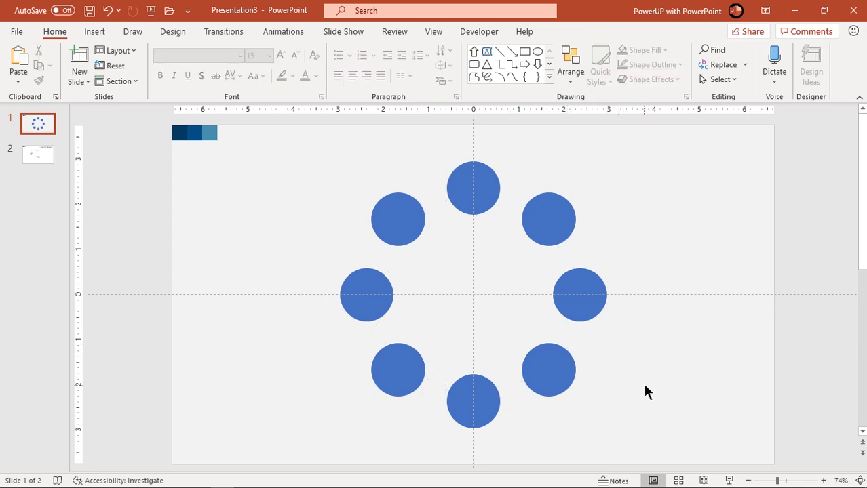
# Step: Enlarge the eight circles and group them into one object
pyautogui.moveTo(677, 460); pyautogui.dragTo(257, 136)
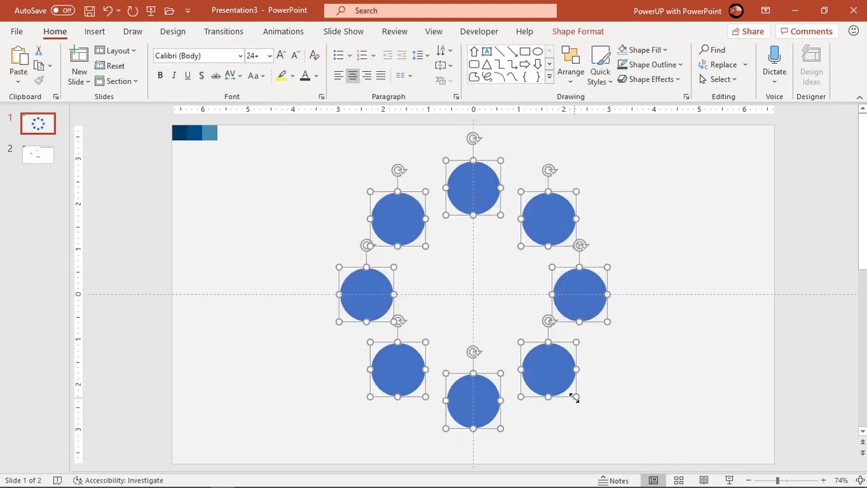
pyautogui.moveTo(574, 398); pyautogui.dragTo(584, 400)
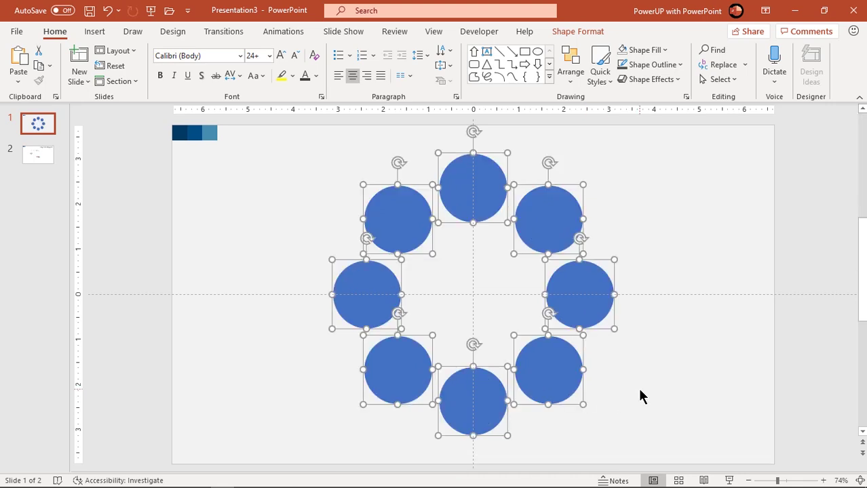
pyautogui.click(638, 395)
pyautogui.moveTo(682, 456); pyautogui.dragTo(237, 139)
pyautogui.rightClick(473, 194)
pyautogui.moveTo(518, 282)
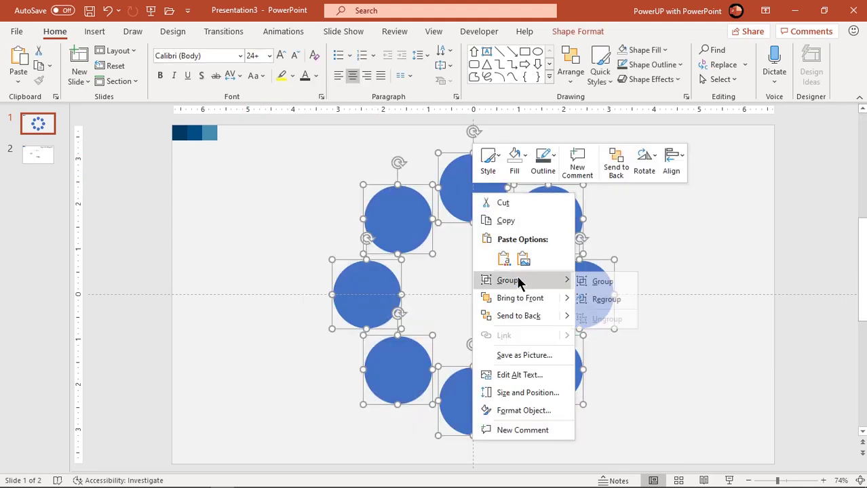
pyautogui.click(592, 282)
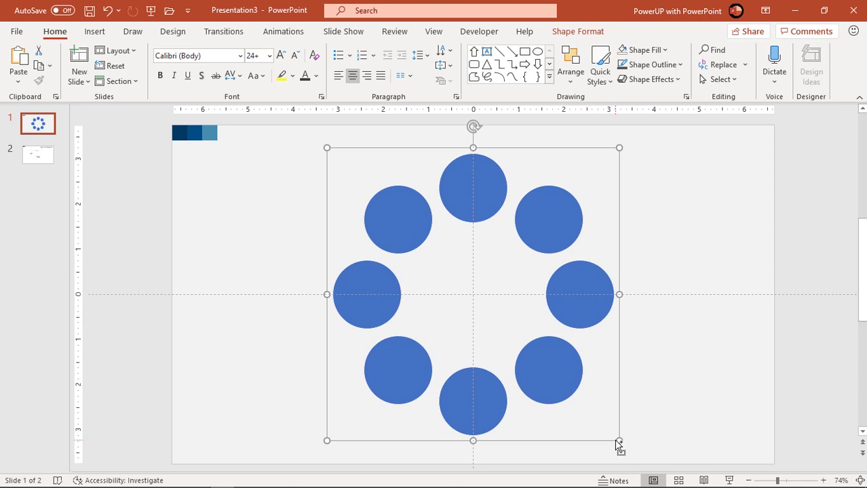
# Step: Shrink the ring, move it lower, and set the horizontal guide to 0.79
pyautogui.moveTo(611, 436); pyautogui.dragTo(586, 394)
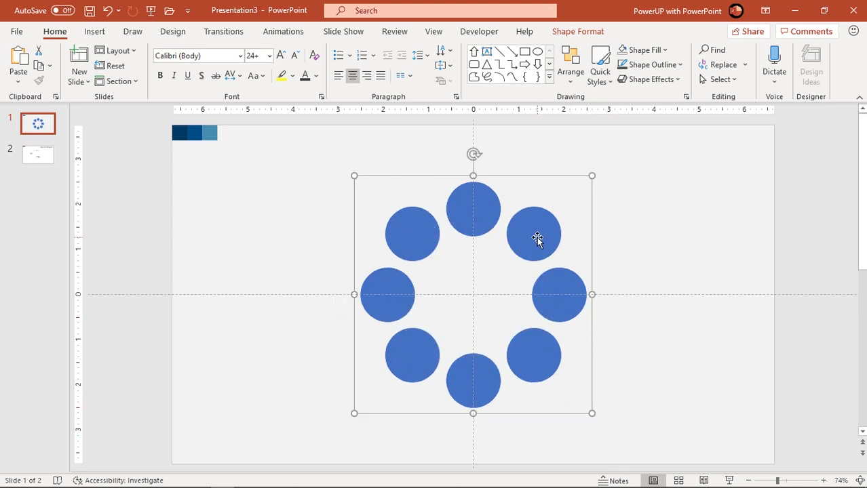
pyautogui.moveTo(536, 239); pyautogui.dragTo(536, 274)
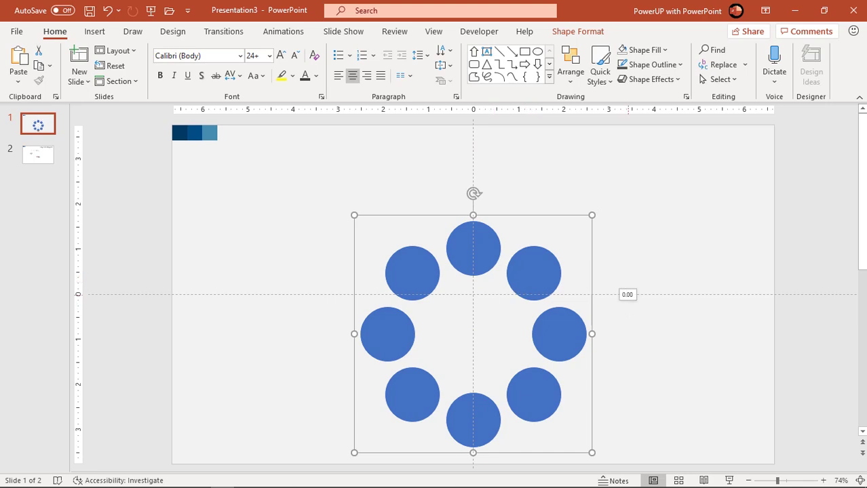
pyautogui.moveTo(627, 294); pyautogui.dragTo(627, 334)
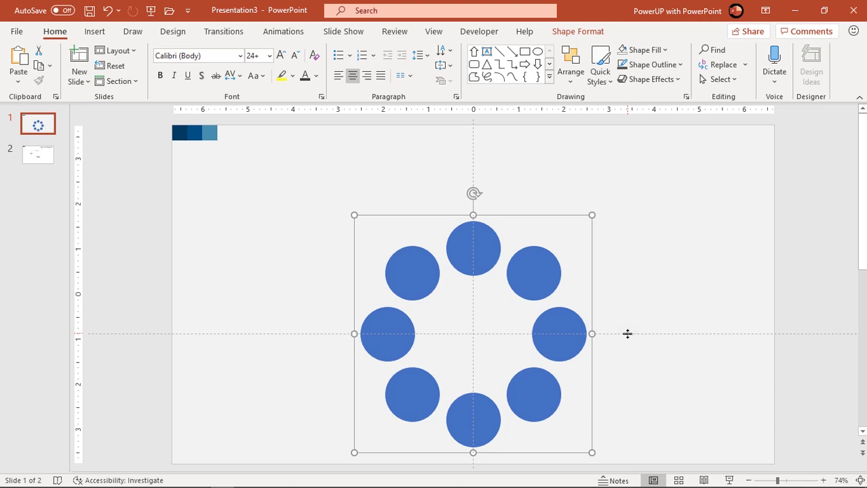
# Step: Ungroup the ring, then select the two lower-side circles and the bottom circle and delete them
pyautogui.rightClick(559, 350)
pyautogui.moveTo(598, 192)
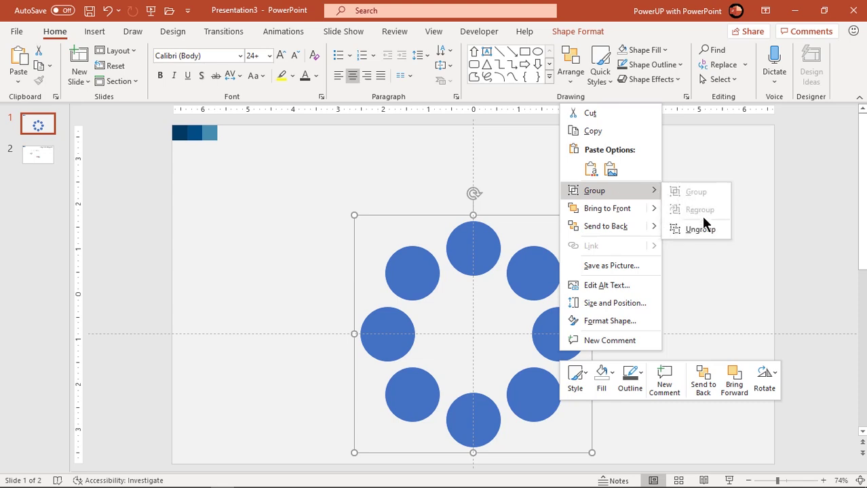
pyautogui.click(703, 228)
pyautogui.click(657, 434)
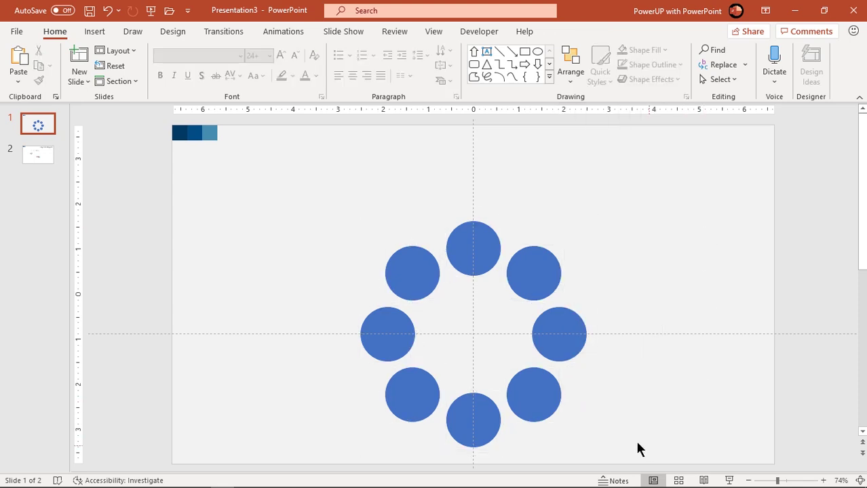
pyautogui.moveTo(637, 448); pyautogui.dragTo(351, 359)
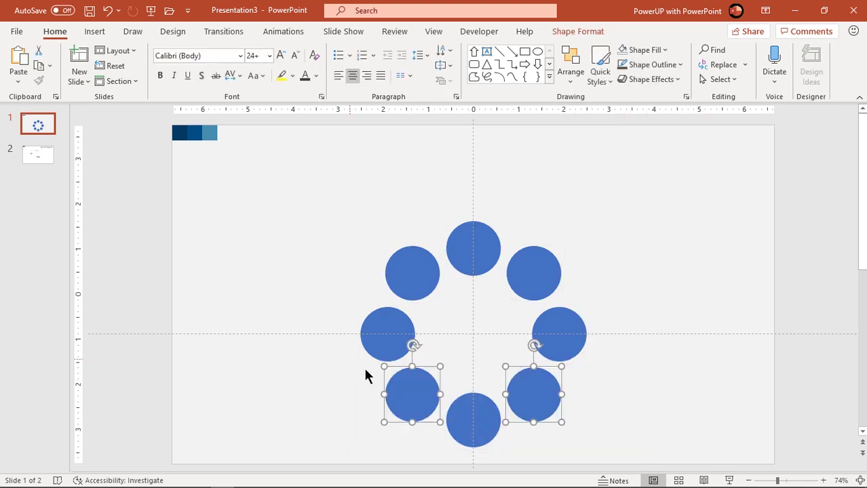
pyautogui.keyDown('shift'); pyautogui.click(473, 413); pyautogui.keyUp('shift')
pyautogui.moveTo(474, 414); pyautogui.dragTo(304, 206)
pyautogui.press('Delete')
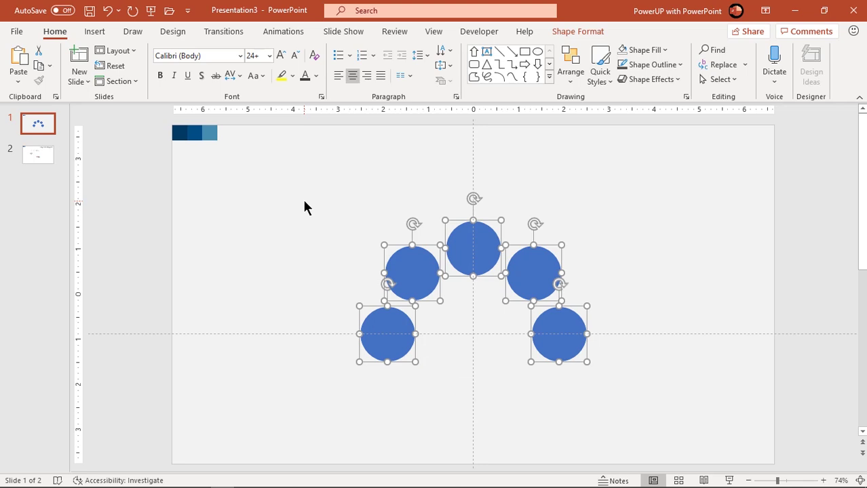
# Step: Remove the circles' outlines and eyedrop the dark navy swatch onto the top circle
pyautogui.click(573, 32)
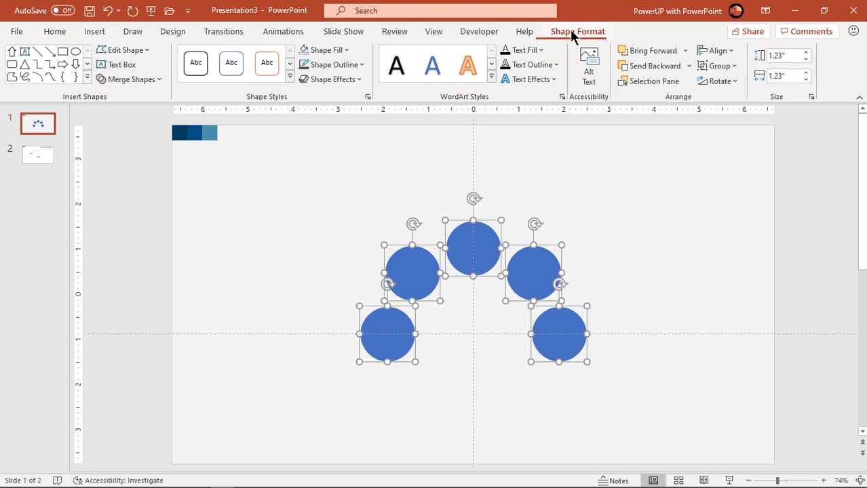
pyautogui.click(349, 67)
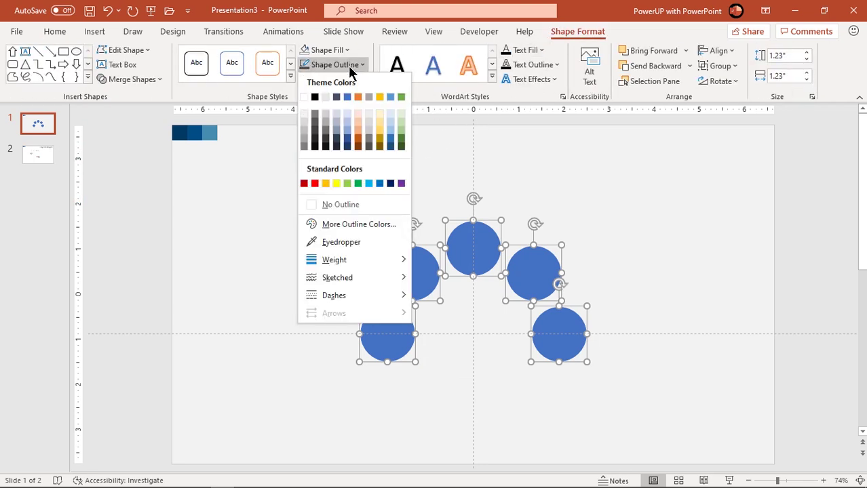
pyautogui.click(338, 206)
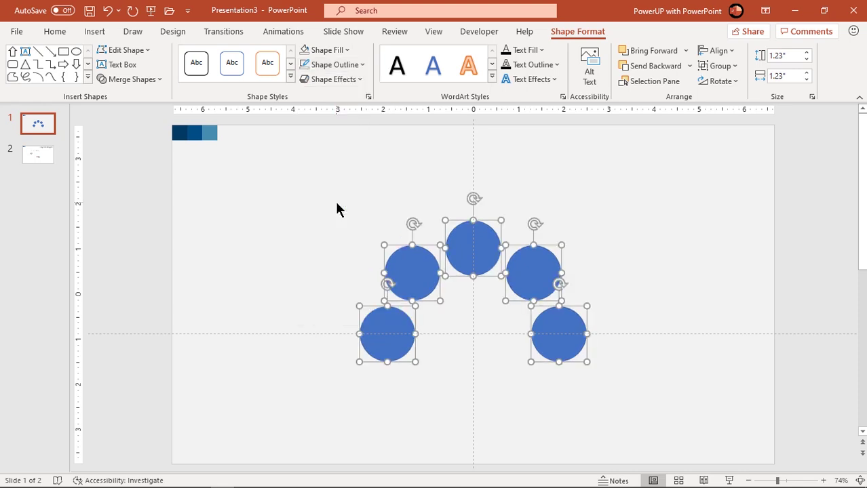
pyautogui.click(338, 202)
pyautogui.click(467, 246)
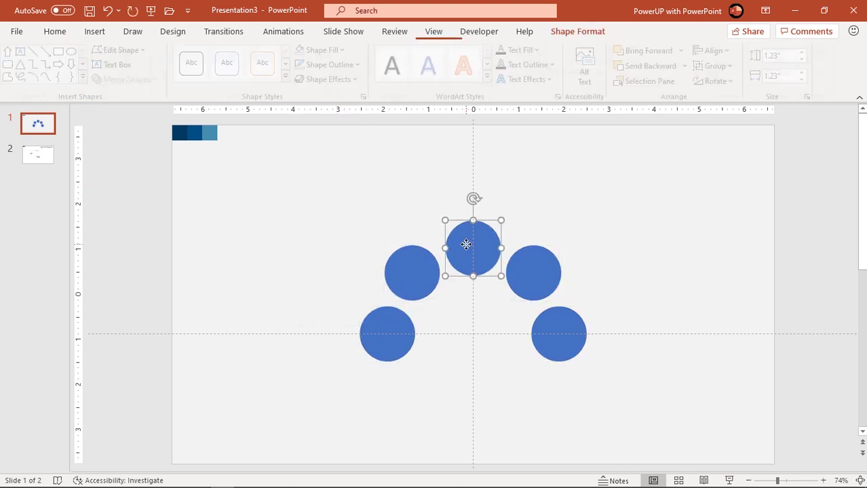
pyautogui.click(340, 51)
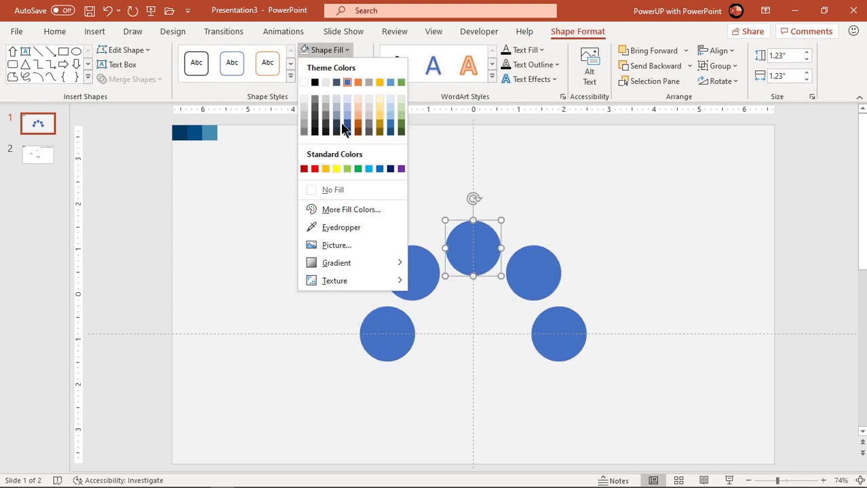
pyautogui.click(331, 228)
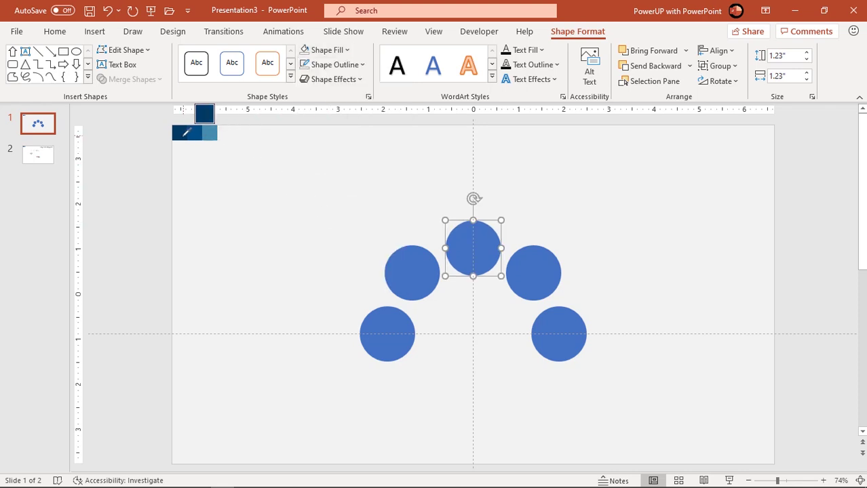
pyautogui.click(184, 135)
# Step: Eyedrop the medium blue swatch onto the middle pair and light blue onto the bottom pair
pyautogui.click(402, 271)
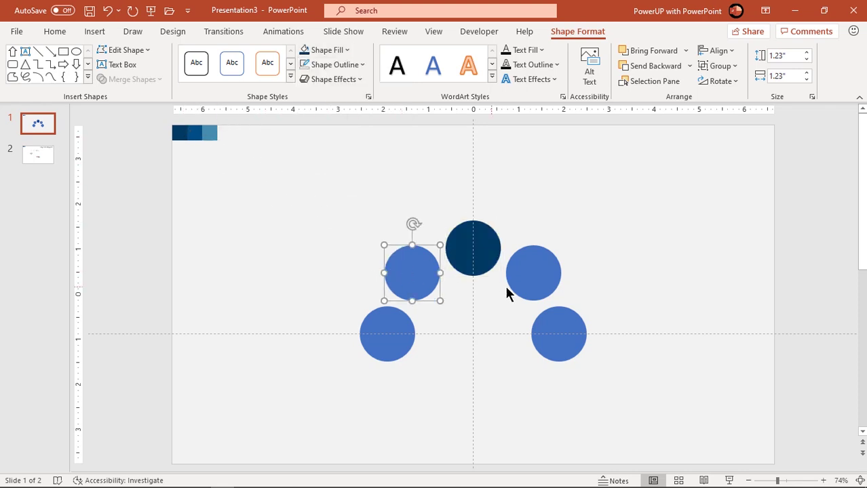
pyautogui.keyDown('shift'); pyautogui.click(541, 284); pyautogui.keyUp('shift')
pyautogui.click(346, 50)
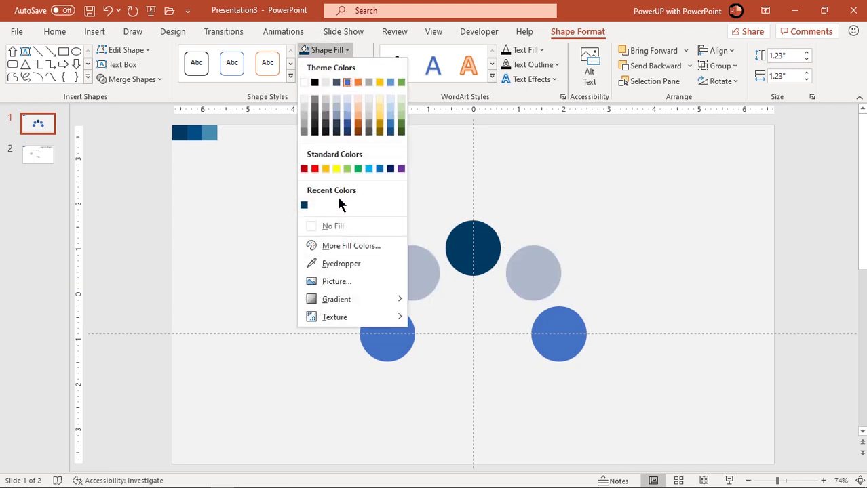
pyautogui.click(332, 260)
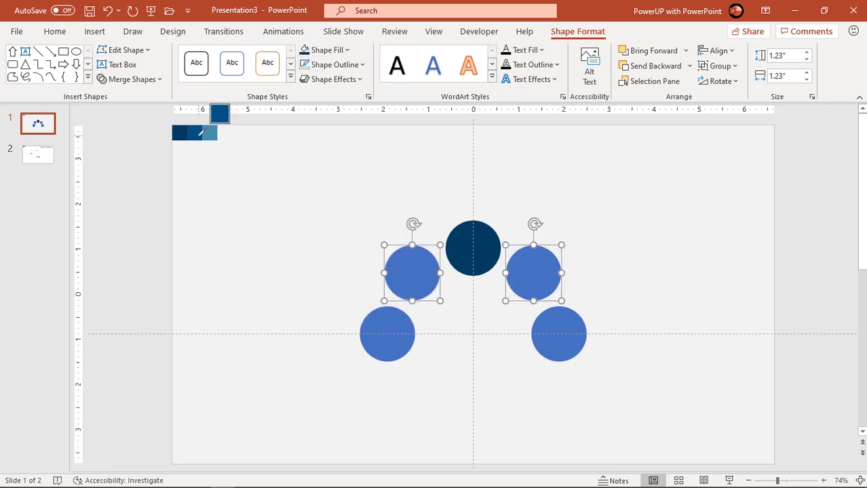
pyautogui.click(198, 133)
pyautogui.click(392, 348)
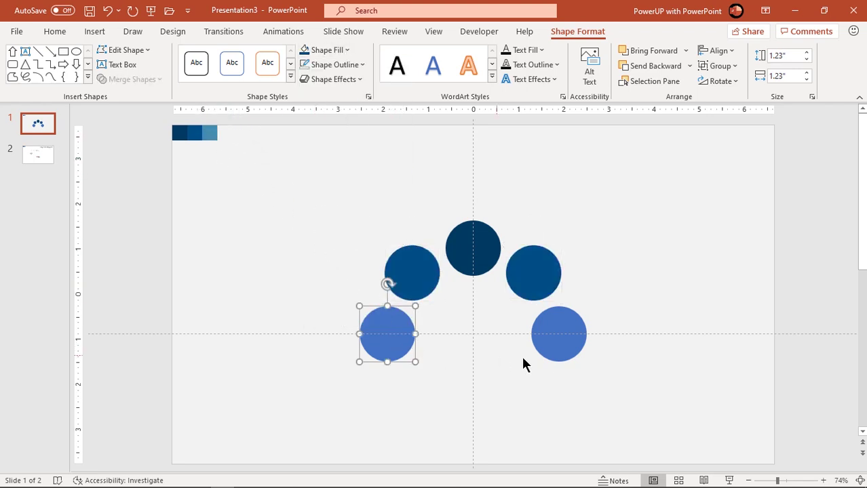
pyautogui.keyDown('shift'); pyautogui.click(557, 353); pyautogui.keyUp('shift')
pyautogui.click(343, 52)
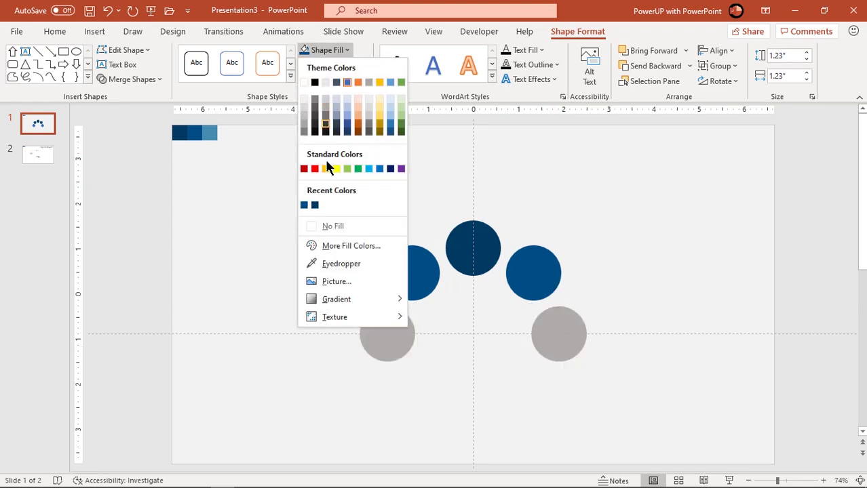
pyautogui.click(319, 262)
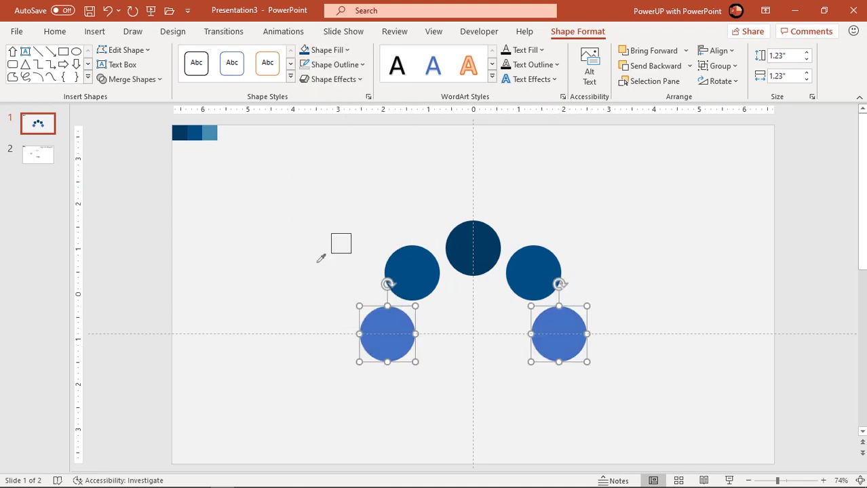
pyautogui.click(209, 134)
pyautogui.click(312, 250)
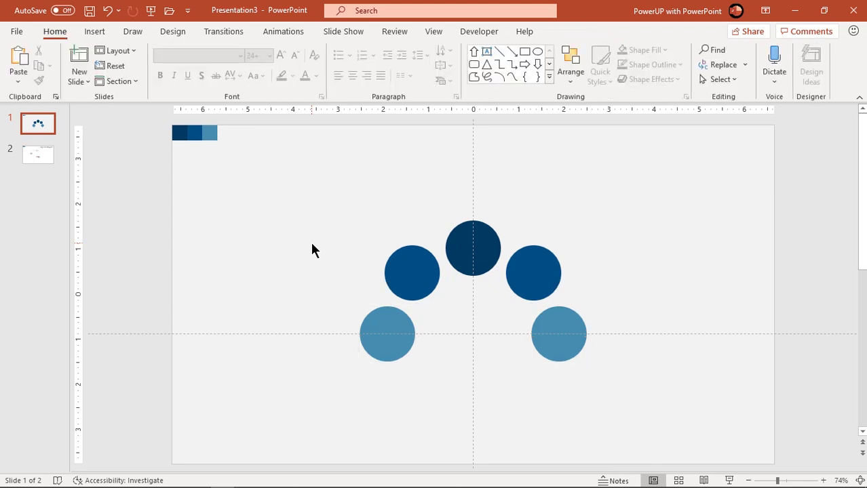
# Step: Duplicate the five circles, fill the copies white, and shrink them to 1.06" over the originals
pyautogui.moveTo(625, 401); pyautogui.dragTo(341, 209)
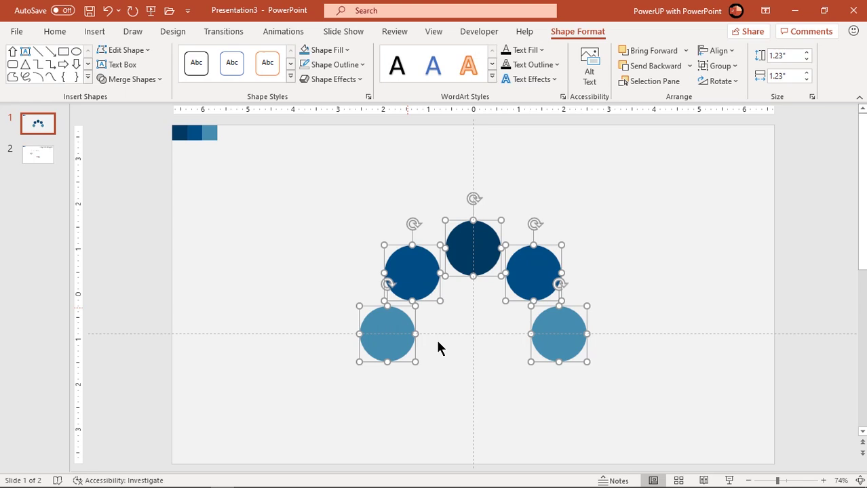
pyautogui.hotkey('ctrl', 'd')
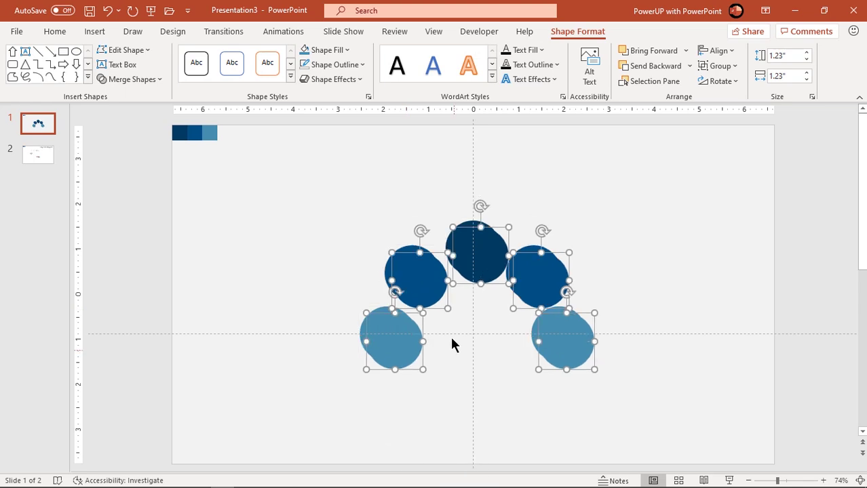
pyautogui.click(343, 53)
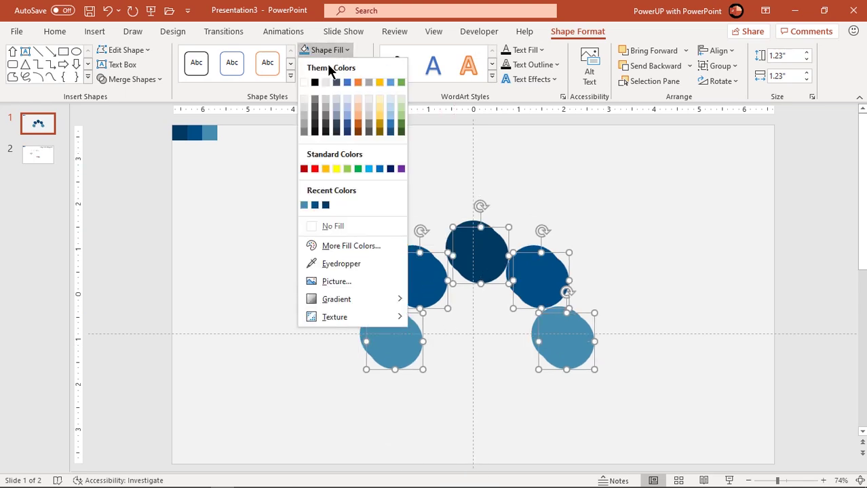
pyautogui.click(309, 82)
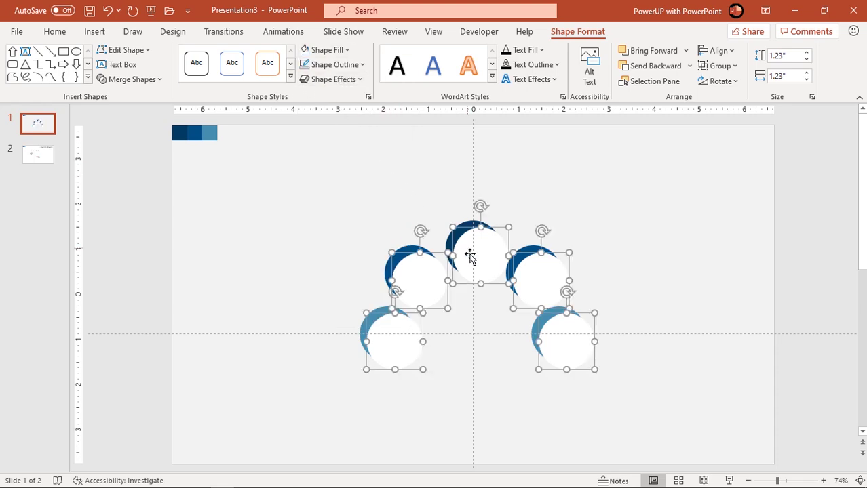
pyautogui.moveTo(476, 264); pyautogui.dragTo(469, 257)
pyautogui.keyDown('ctrl'); pyautogui.scroll(5, 592, 378); pyautogui.keyUp('ctrl')
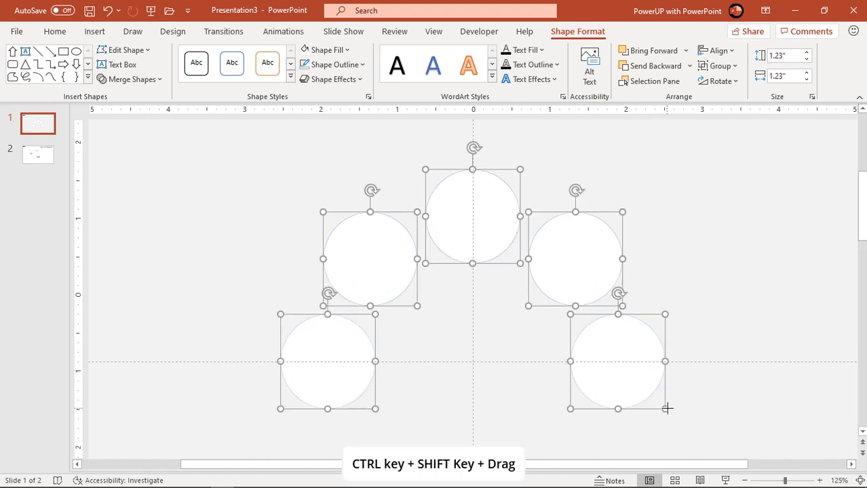
pyautogui.moveTo(665, 409); pyautogui.dragTo(658, 402)
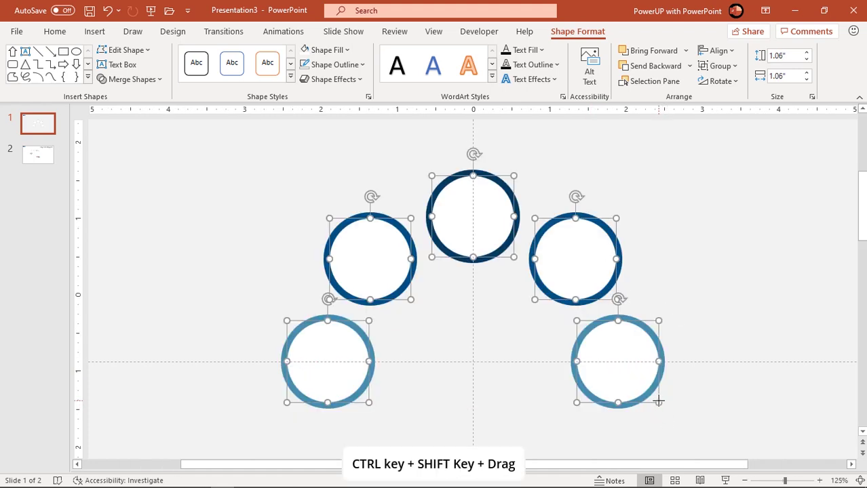
# Step: Switch the white circles to a gradient fill with a light gray stop at 86%
pyautogui.rightClick(623, 382)
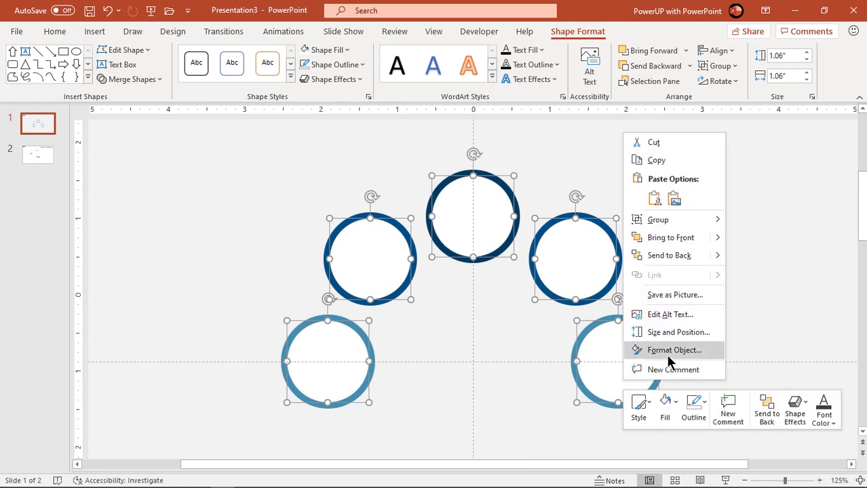
pyautogui.click(666, 352)
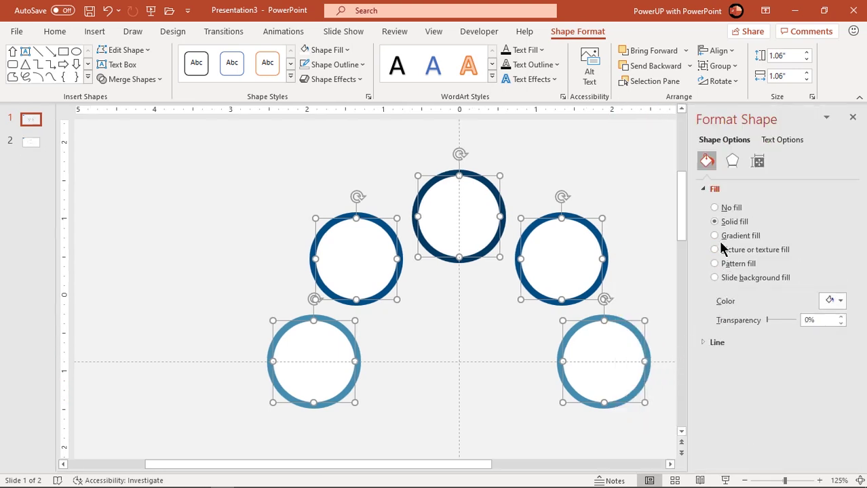
pyautogui.click(714, 236)
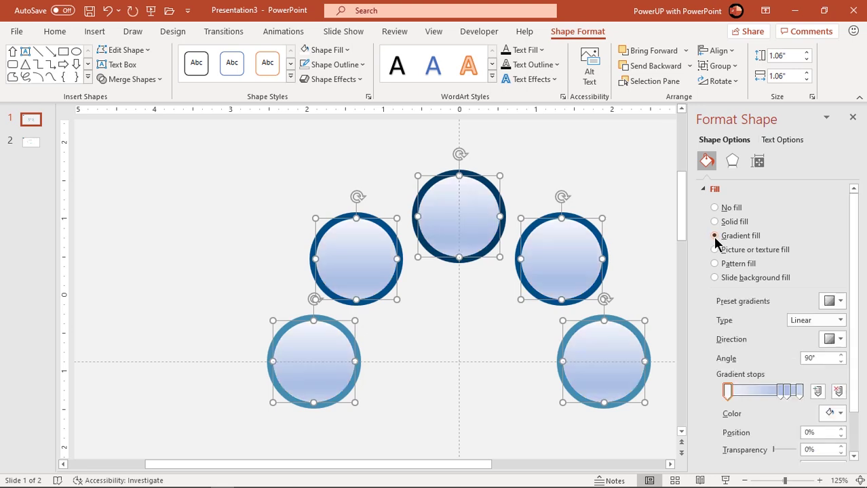
pyautogui.click(799, 392)
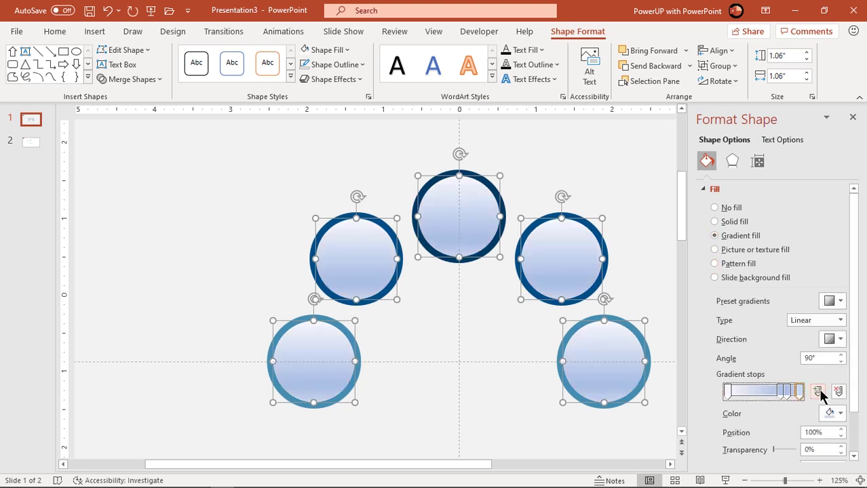
pyautogui.click(838, 392)
pyautogui.click(838, 392)
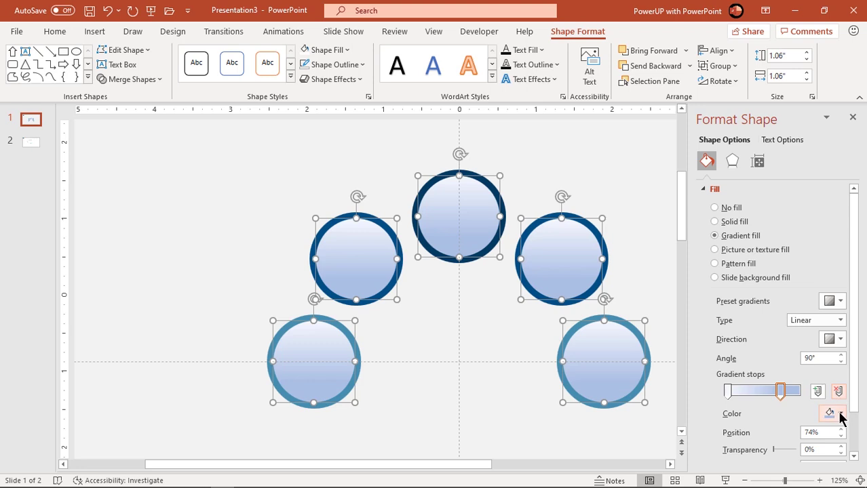
pyautogui.click(840, 414)
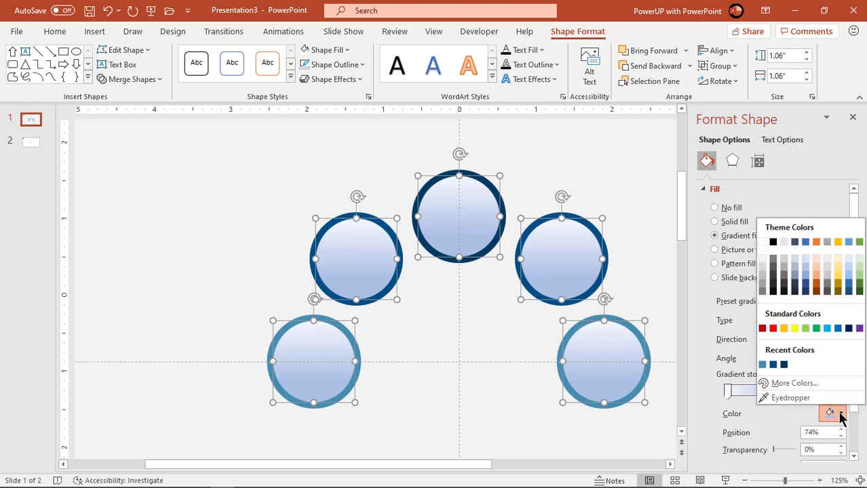
pyautogui.click(763, 268)
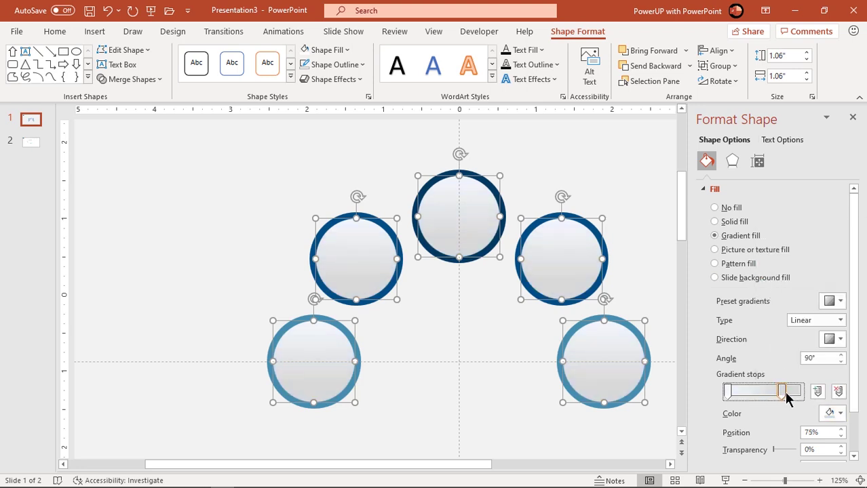
pyautogui.moveTo(782, 392); pyautogui.dragTo(789, 391)
# Step: Make the left gradient stop white at 2%
pyautogui.click(728, 393)
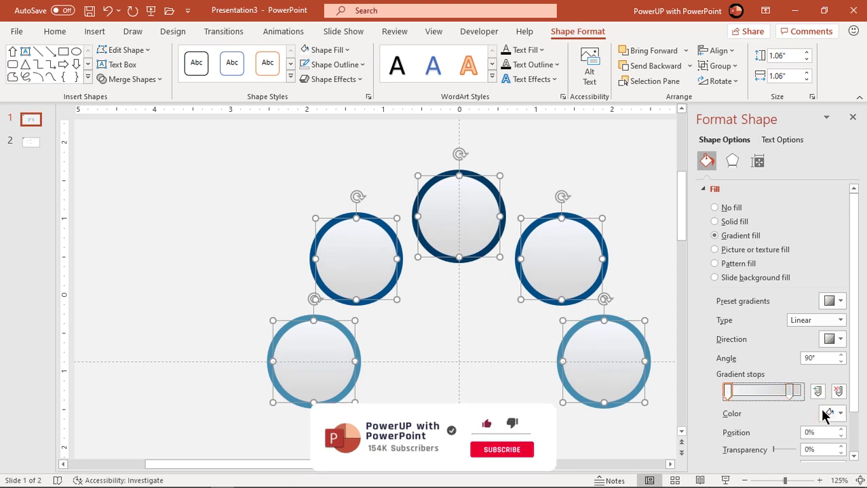
pyautogui.click(840, 413)
pyautogui.click(763, 242)
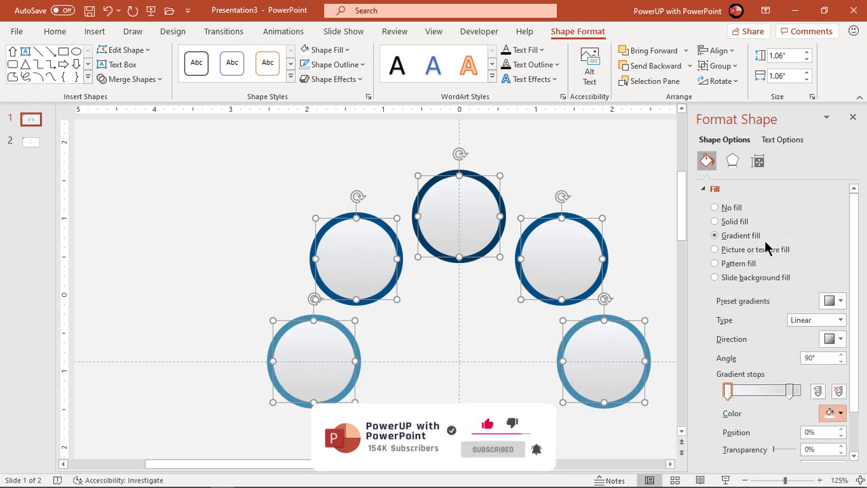
pyautogui.moveTo(730, 393); pyautogui.dragTo(737, 394)
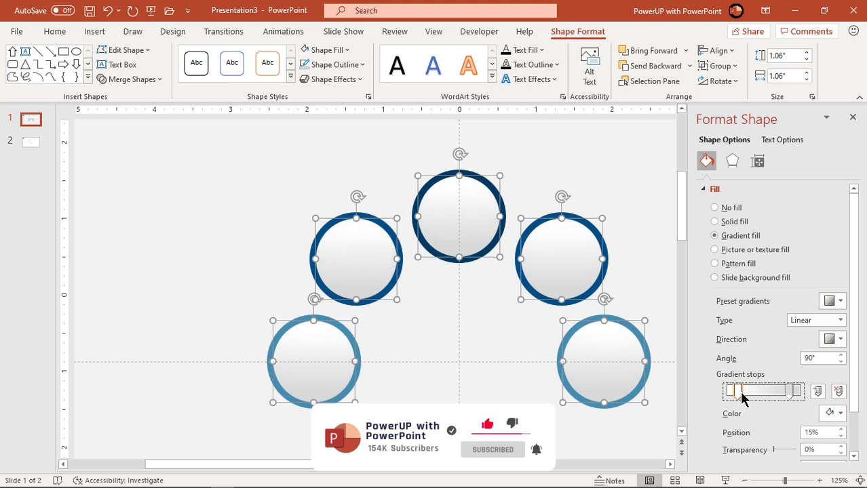
pyautogui.click(636, 431)
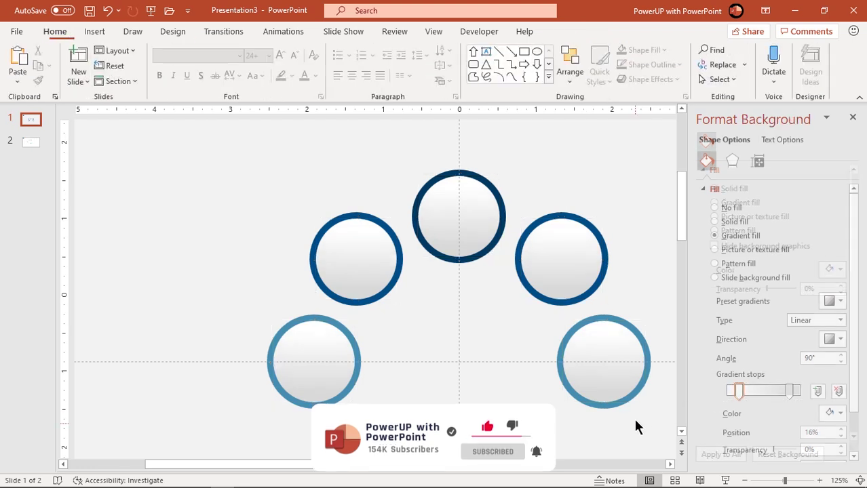
# Step: Set the top-right circle's gradient direction to 135° and the upper-left circle's to 45°
pyautogui.click(570, 254)
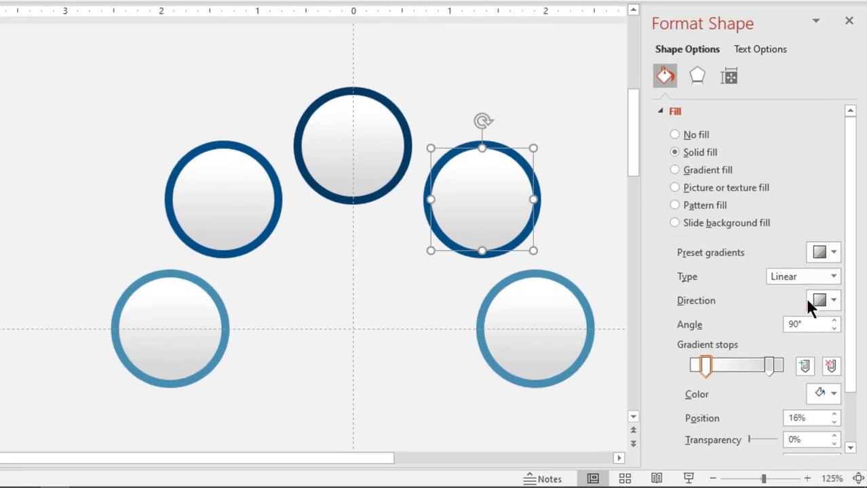
pyautogui.click(826, 299)
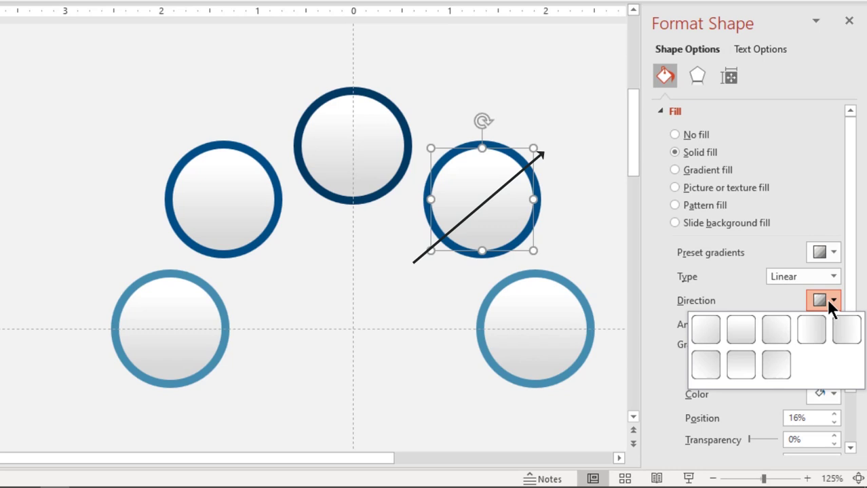
pyautogui.click(776, 325)
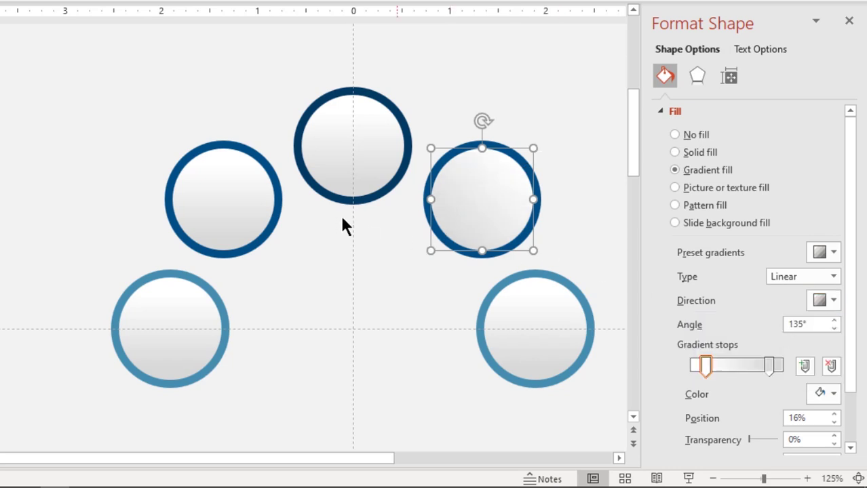
pyautogui.click(230, 196)
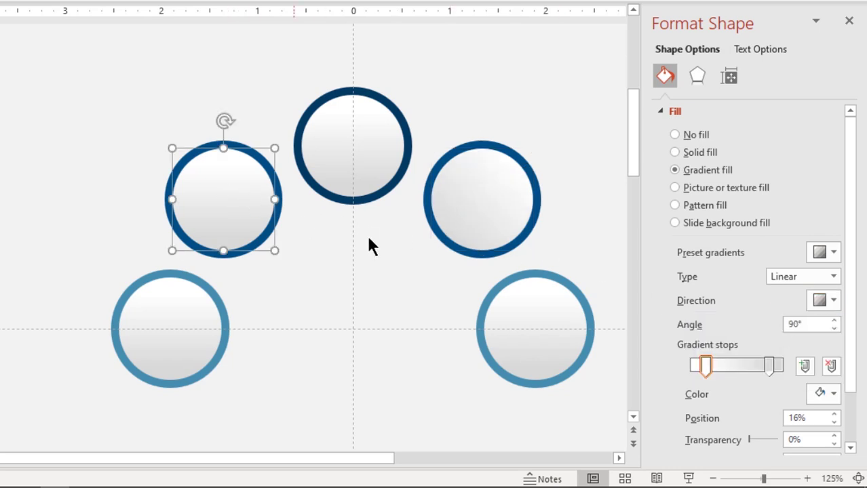
pyautogui.click(822, 301)
pyautogui.click(703, 333)
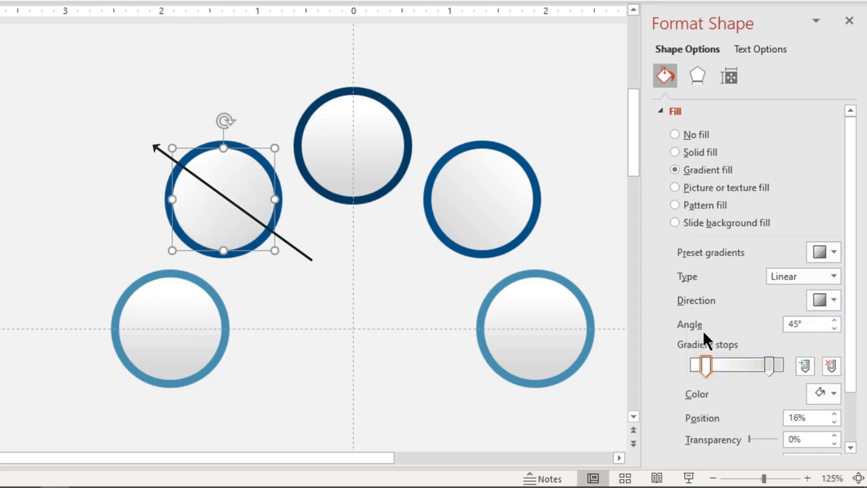
# Step: Set the lower-right circle's gradient to 180° and the lower-left circle's to 0°
pyautogui.click(550, 324)
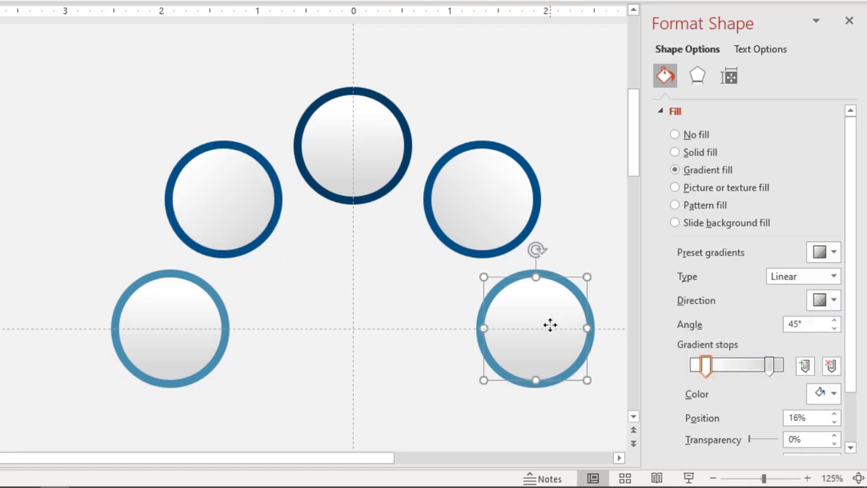
pyautogui.click(827, 301)
pyautogui.click(843, 331)
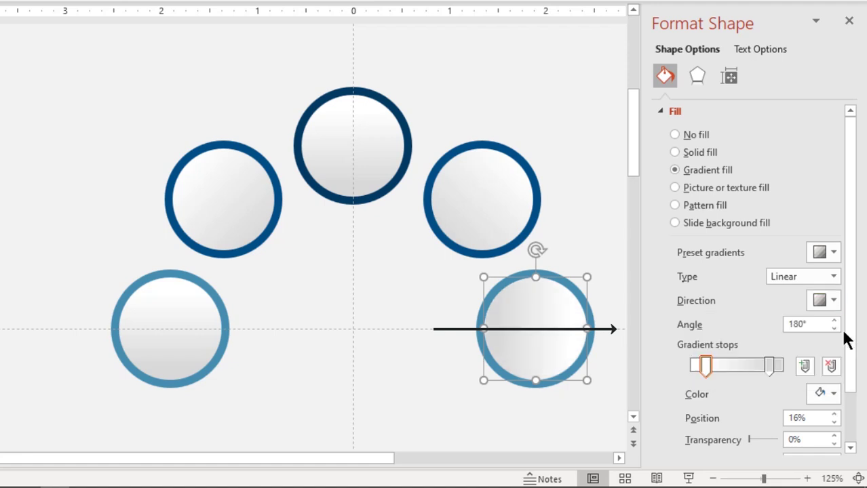
pyautogui.click(189, 332)
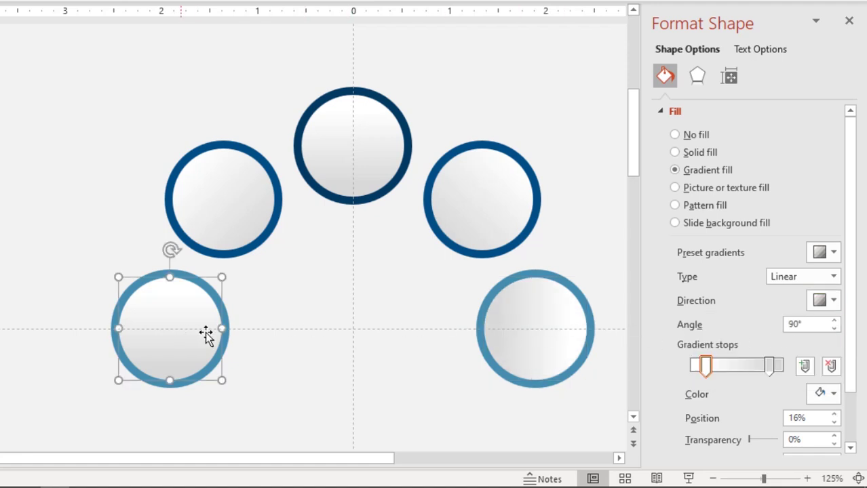
pyautogui.click(826, 302)
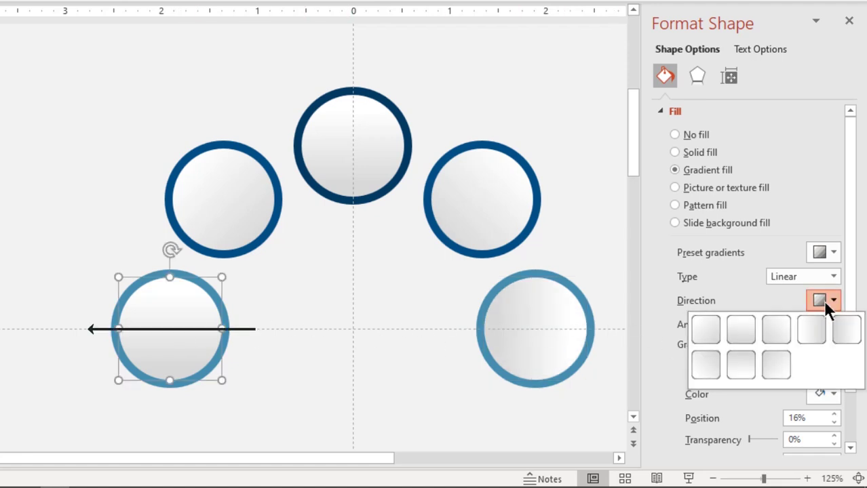
pyautogui.click(810, 320)
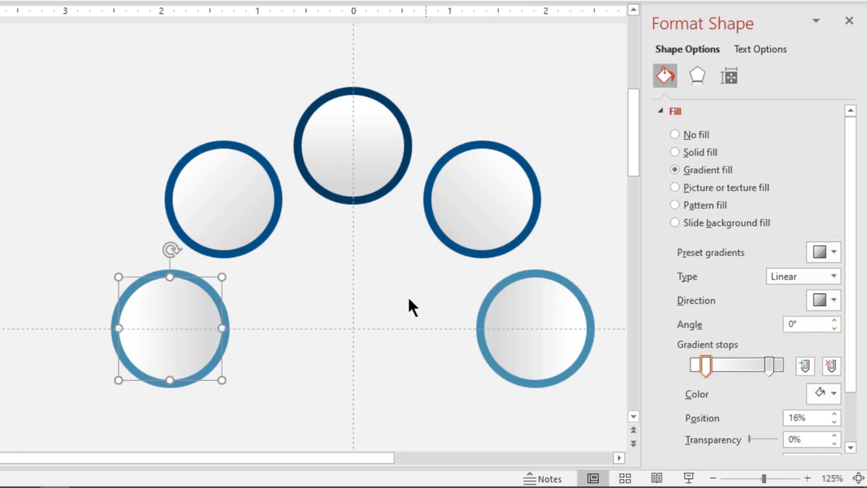
pyautogui.click(386, 304)
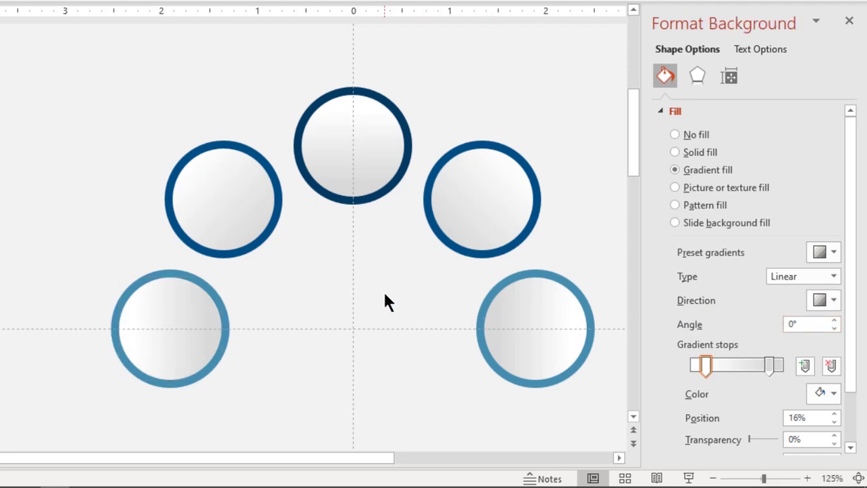
# Step: Give the top circle an Offset Bottom shadow with 40% transparency, 12 pt blur, 10 pt distance
pyautogui.click(362, 139)
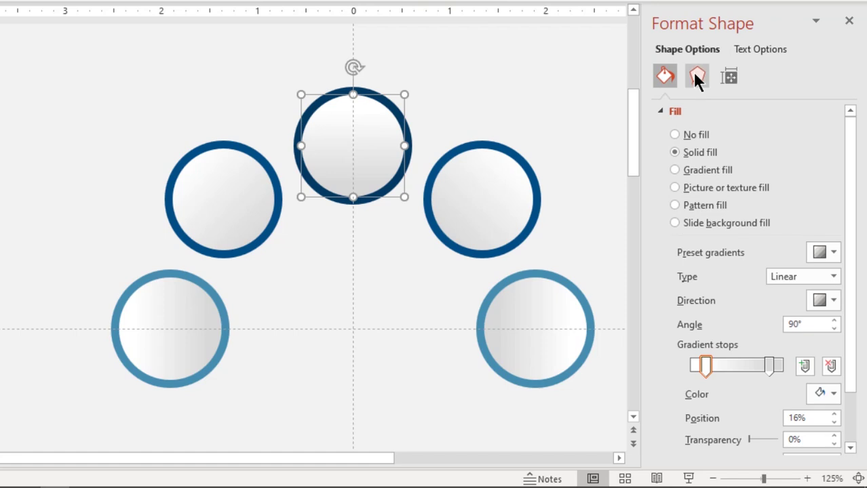
pyautogui.click(695, 75)
pyautogui.click(693, 109)
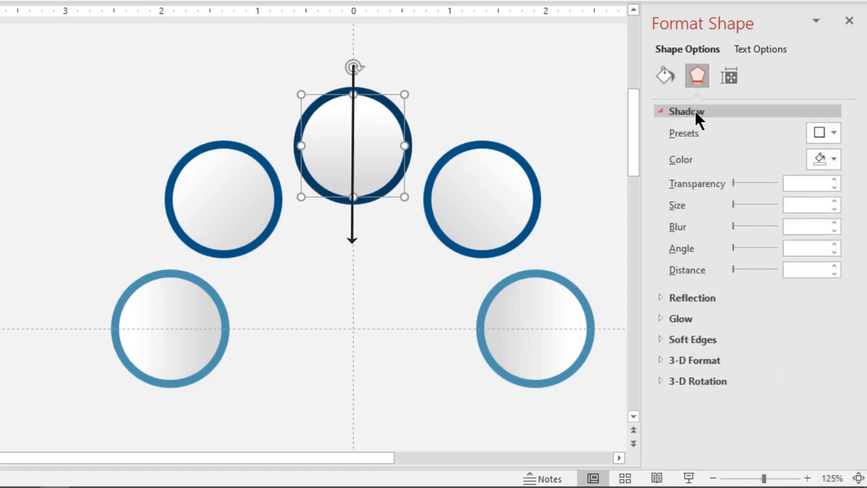
pyautogui.click(833, 134)
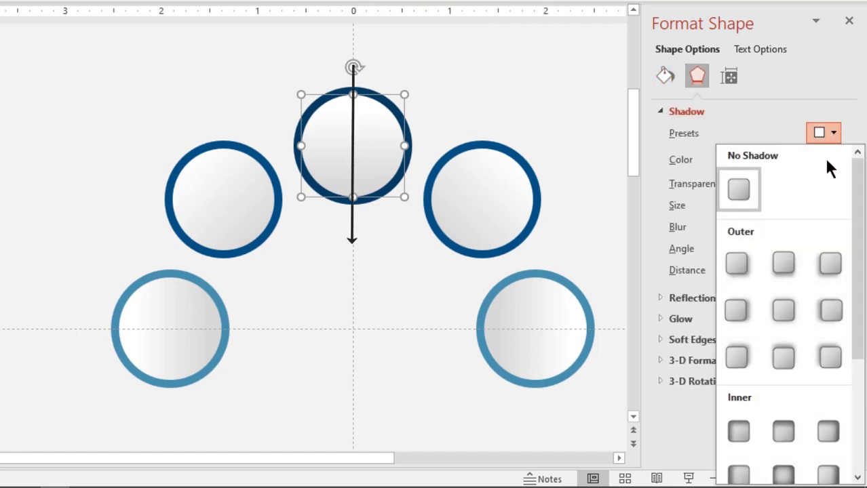
pyautogui.click(788, 263)
pyautogui.moveTo(812, 187); pyautogui.dragTo(778, 190)
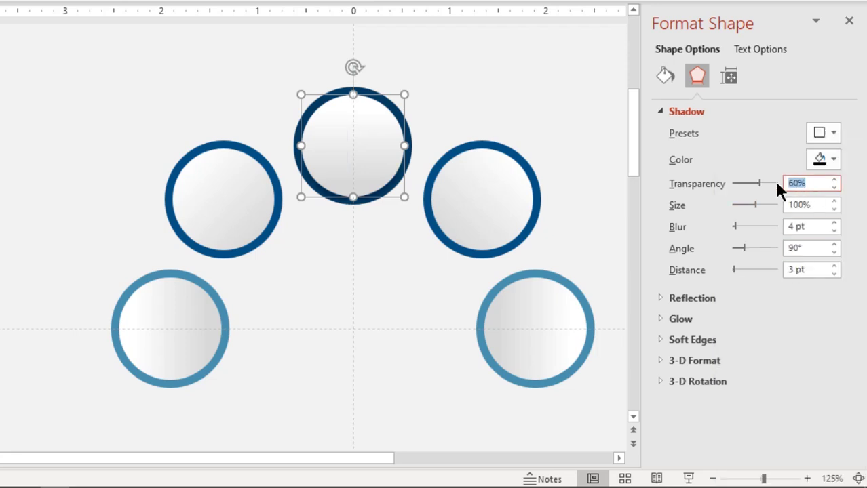
pyautogui.write('40')
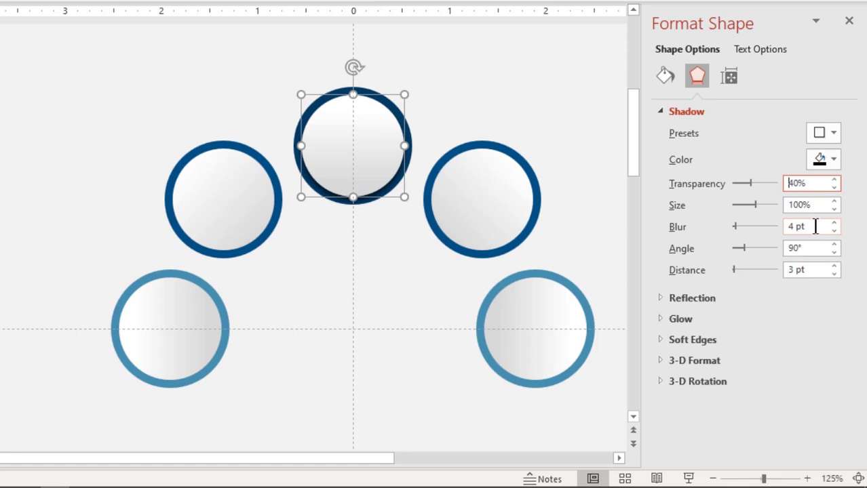
pyautogui.moveTo(815, 224); pyautogui.dragTo(775, 227)
pyautogui.write('12')
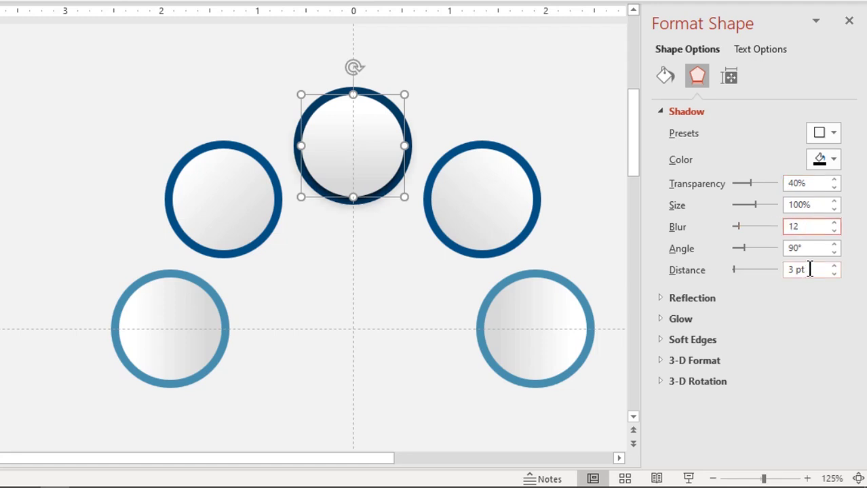
pyautogui.moveTo(811, 270); pyautogui.dragTo(780, 269)
pyautogui.write('10')
pyautogui.press('Return')
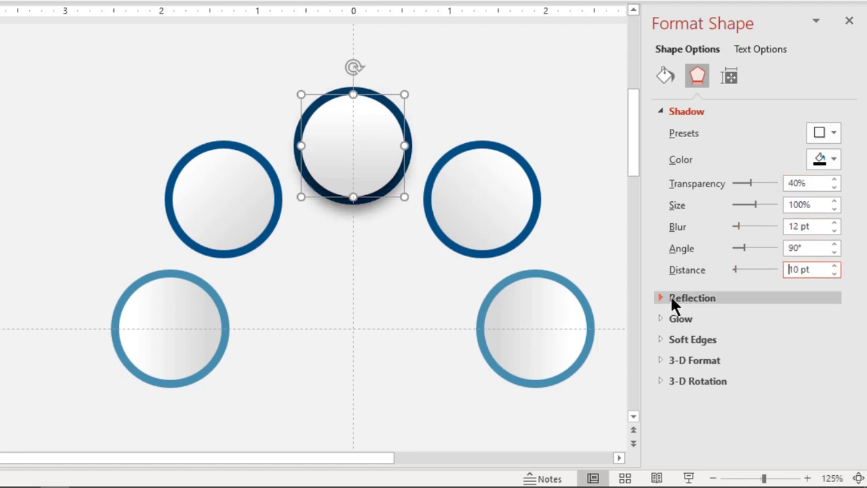
# Step: Give the upper-right circle an Offset Bottom Left shadow: 40% transparency, 12 pt blur, 10 pt distance
pyautogui.click(479, 195)
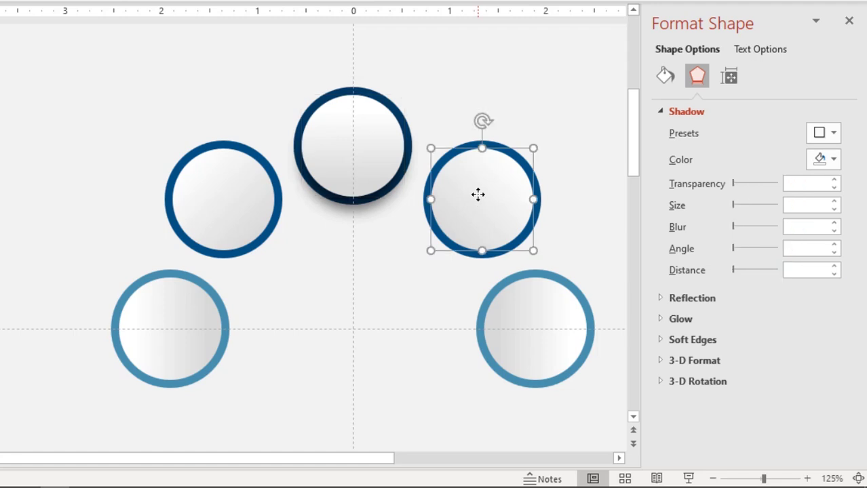
pyautogui.click(833, 133)
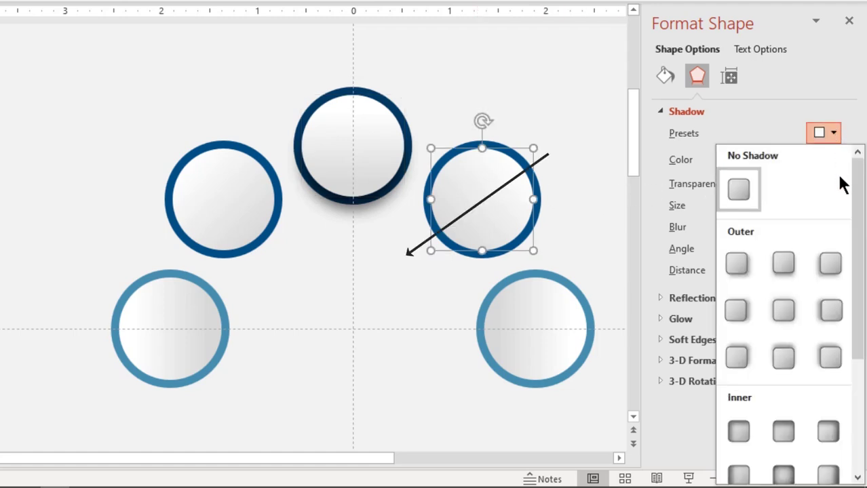
pyautogui.click(831, 263)
pyautogui.click(807, 184)
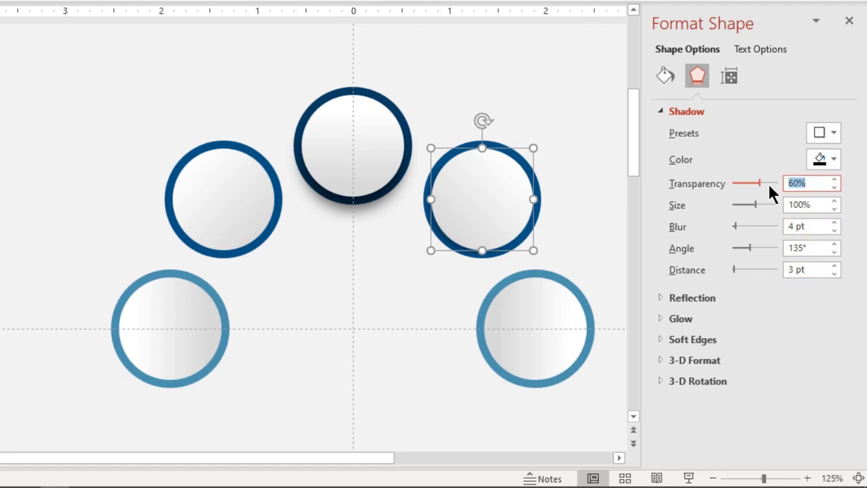
pyautogui.write('40')
pyautogui.press('Return')
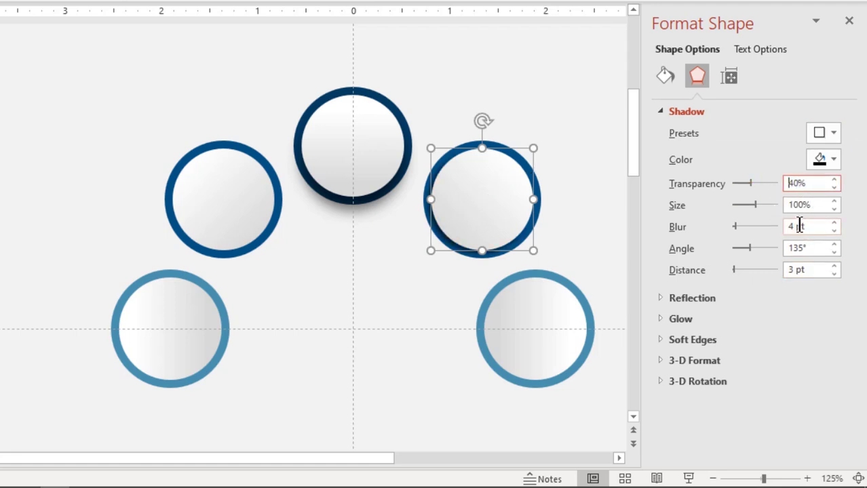
pyautogui.moveTo(799, 226); pyautogui.dragTo(774, 226)
pyautogui.write('12')
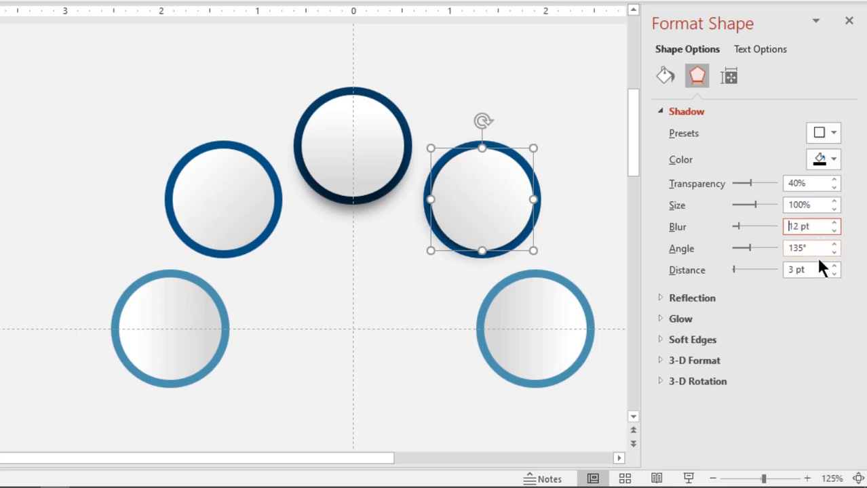
pyautogui.moveTo(816, 269); pyautogui.dragTo(786, 270)
pyautogui.write('10')
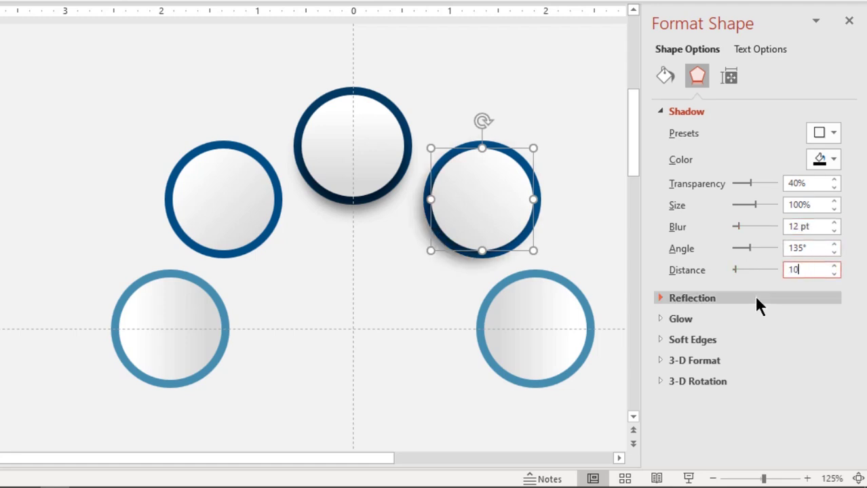
pyautogui.press('Return')
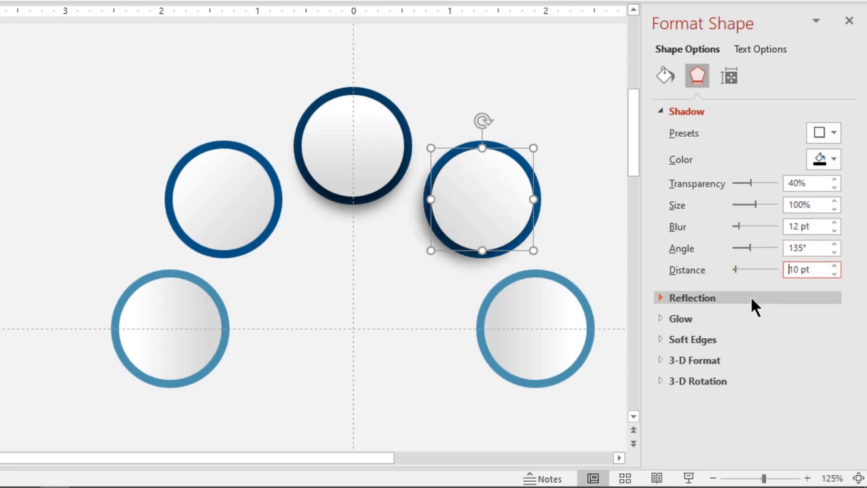
# Step: Give the lower-right circle an outer shadow with 40% transparency, 12 pt blur and 10 pt distance
pyautogui.click(552, 329)
pyautogui.click(829, 133)
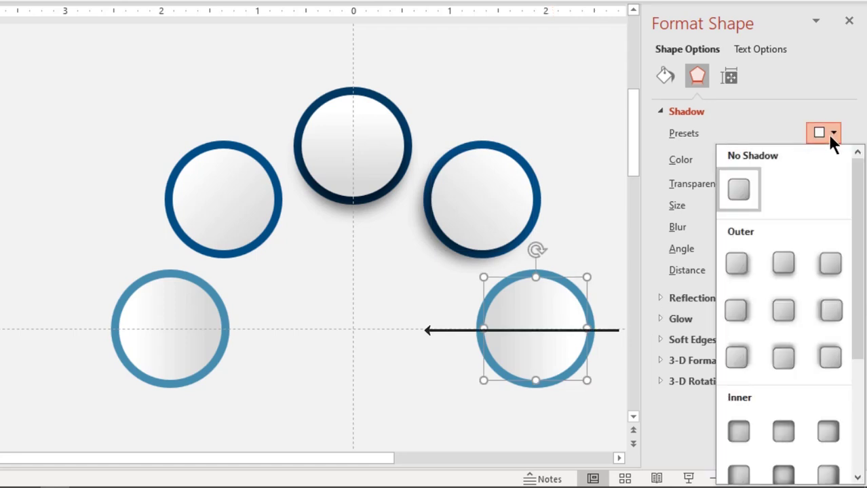
pyautogui.click(829, 311)
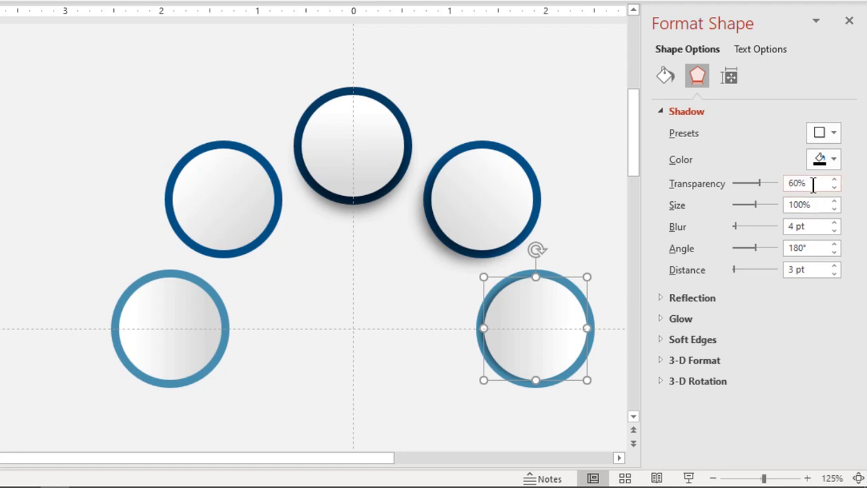
pyautogui.write('40')
pyautogui.press('Return')
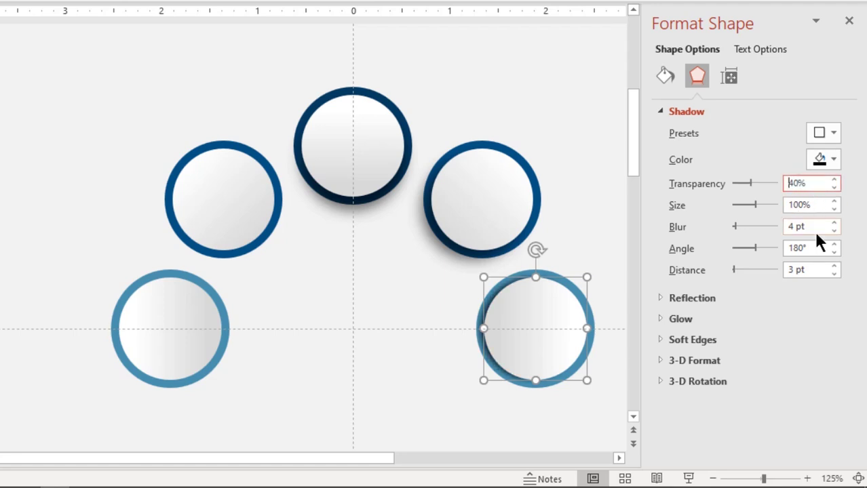
pyautogui.moveTo(813, 229); pyautogui.dragTo(768, 227)
pyautogui.write('12')
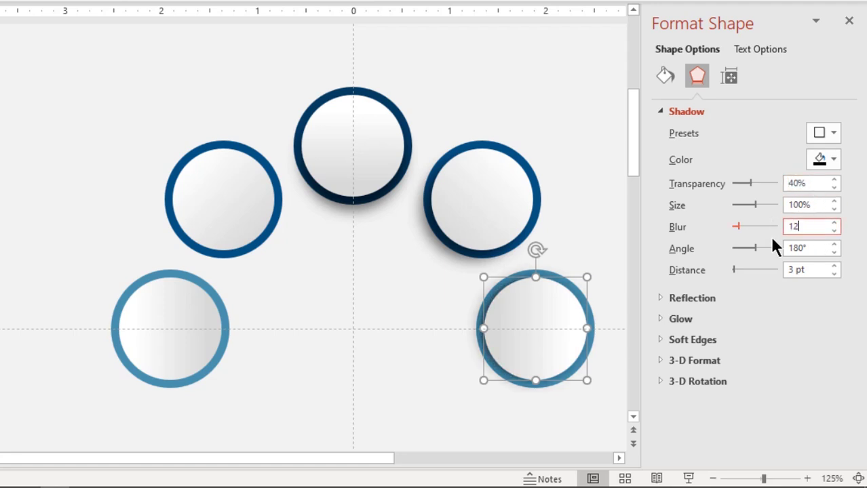
pyautogui.moveTo(804, 270); pyautogui.dragTo(781, 269)
pyautogui.write('10')
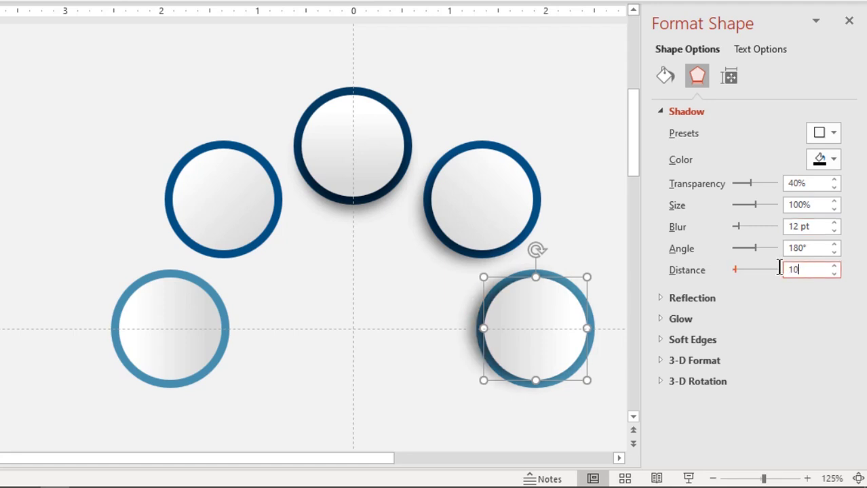
pyautogui.press('Return')
# Step: Give the upper-left circle a bottom-right outer shadow: 40% transparency, 12 pt blur, 10 pt distance
pyautogui.click(250, 204)
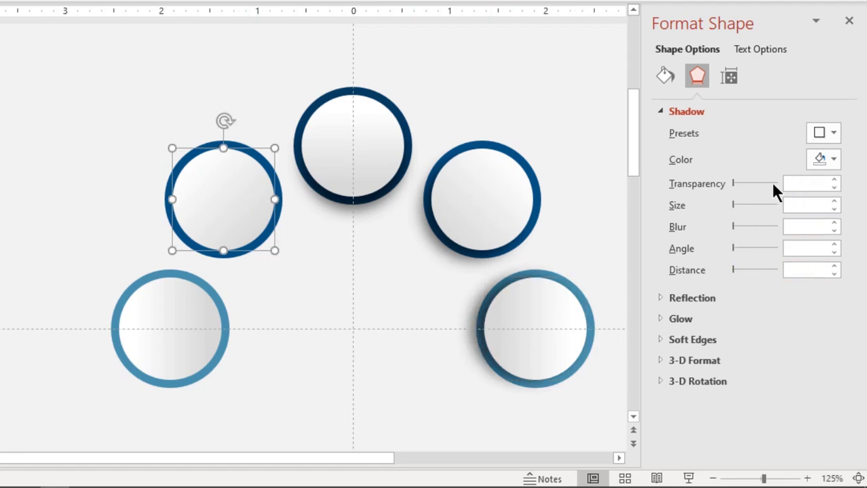
pyautogui.click(829, 133)
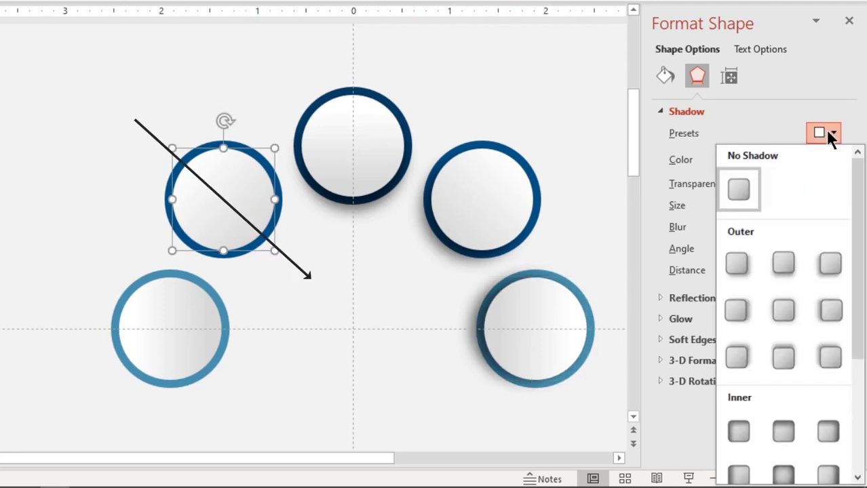
pyautogui.click(740, 264)
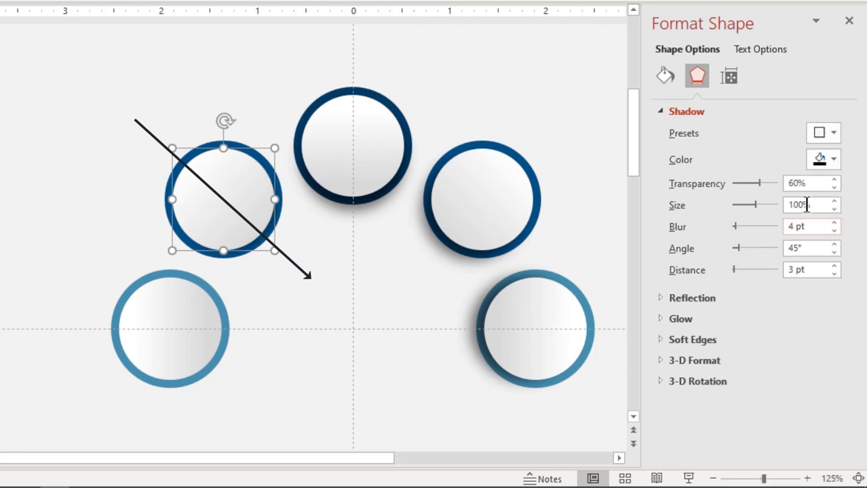
pyautogui.write('40')
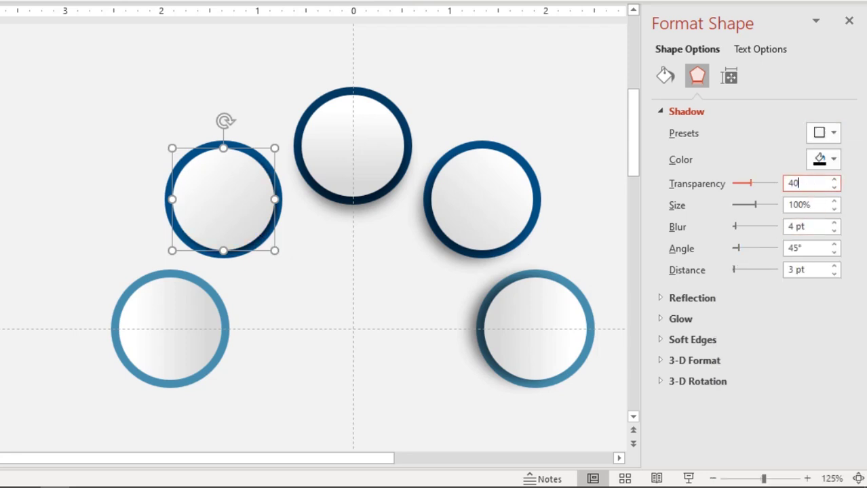
pyautogui.press('Return')
pyautogui.moveTo(808, 229); pyautogui.dragTo(776, 226)
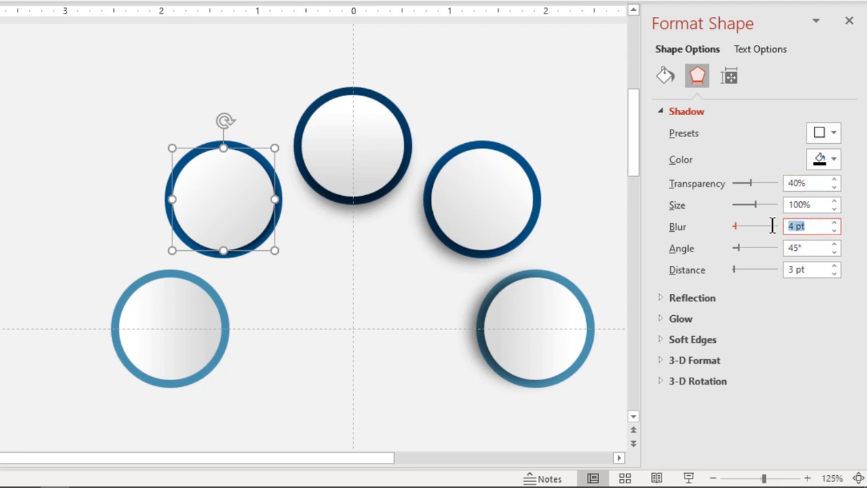
pyautogui.write('12')
pyautogui.press('Return')
pyautogui.click(811, 271)
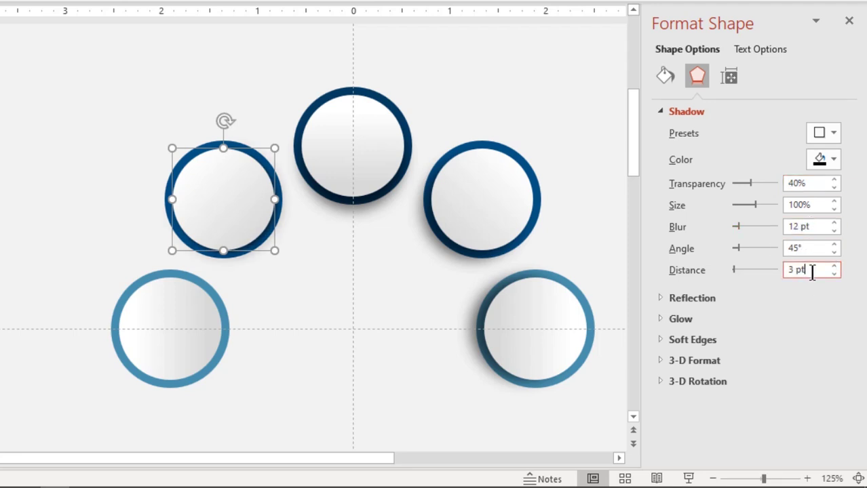
pyautogui.moveTo(812, 271); pyautogui.dragTo(758, 270)
pyautogui.write('10')
pyautogui.press('Return')
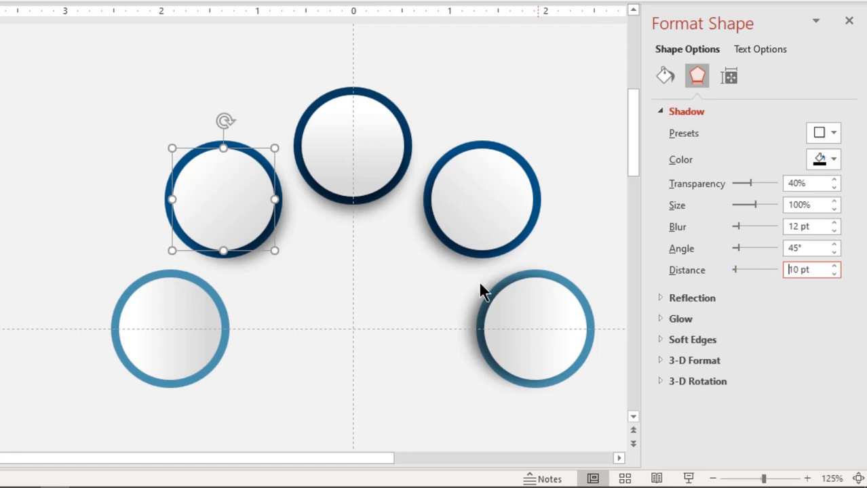
# Step: Give the lower-left light-blue circle the same outer shadow: 40% transparency, 12 pt blur, 10 pt distance
pyautogui.click(207, 332)
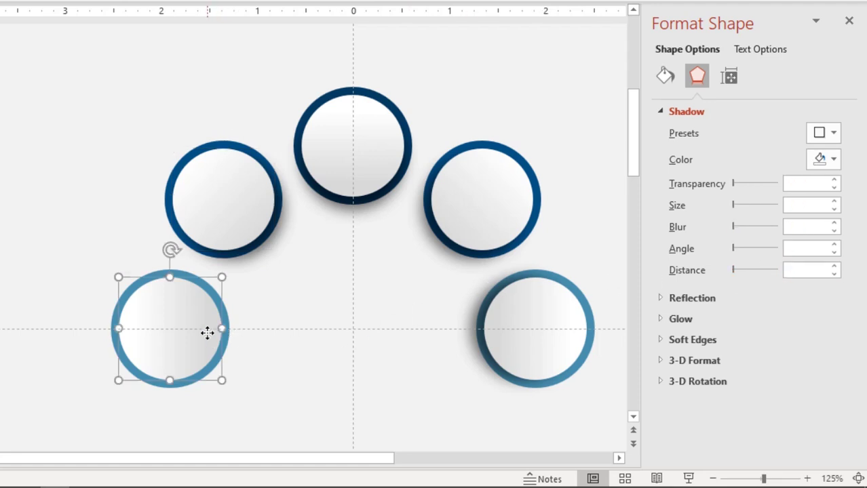
pyautogui.click(827, 137)
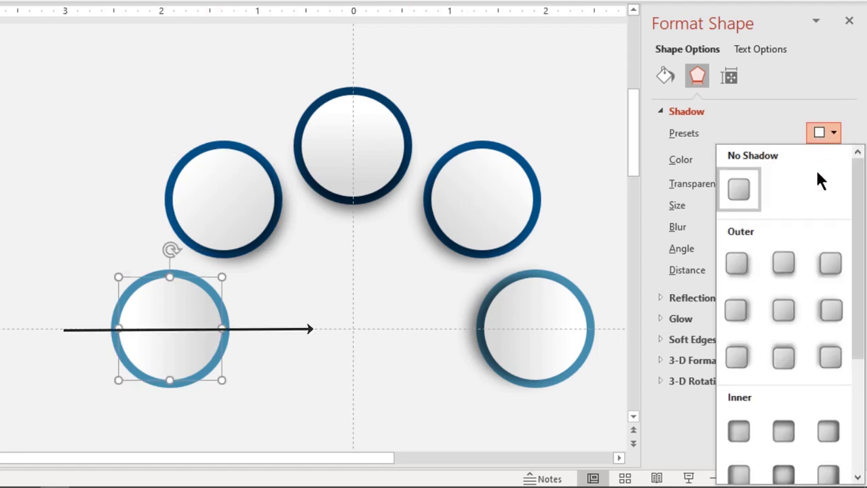
pyautogui.click(740, 309)
pyautogui.moveTo(810, 183); pyautogui.dragTo(787, 187)
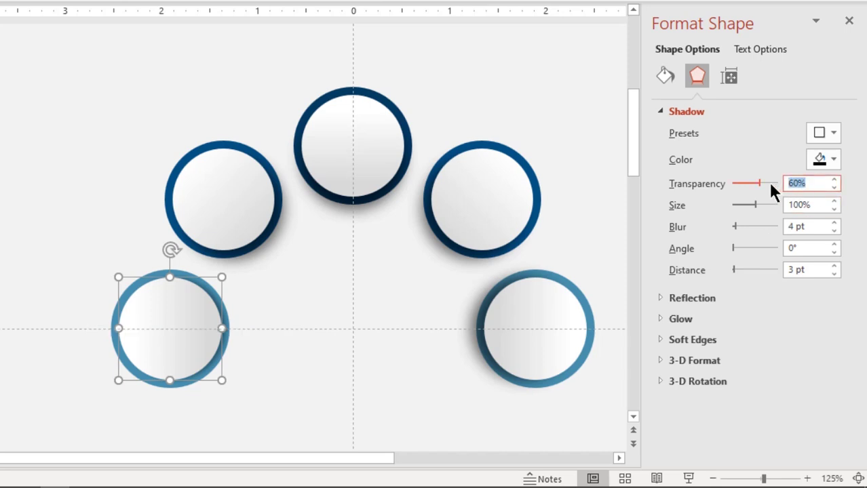
pyautogui.write('40')
pyautogui.moveTo(807, 227); pyautogui.dragTo(767, 226)
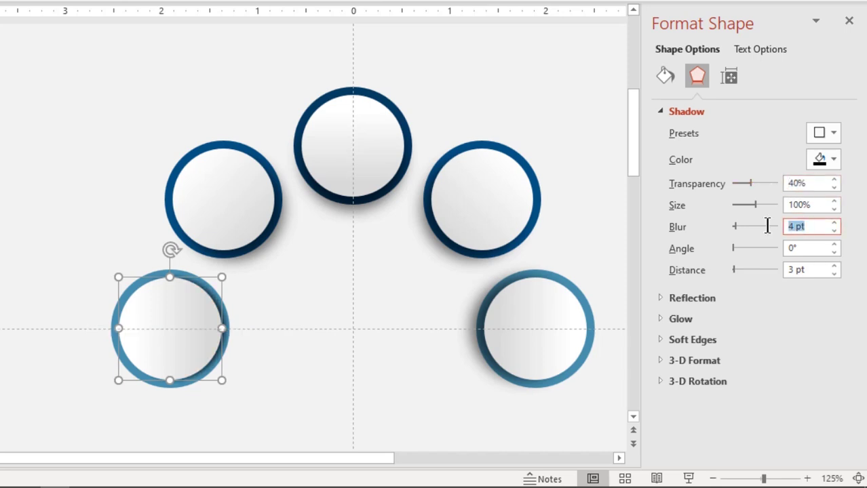
pyautogui.write('12')
pyautogui.moveTo(801, 270); pyautogui.dragTo(768, 267)
pyautogui.write('10')
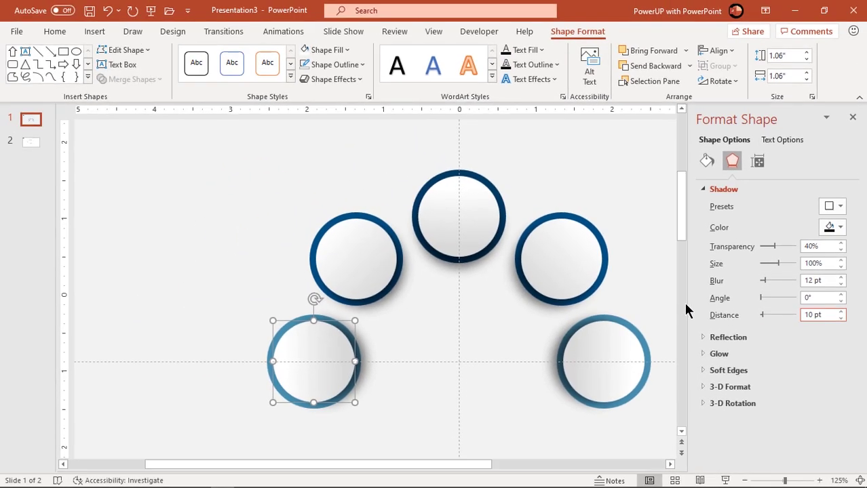
pyautogui.click(649, 243)
# Step: Draw an oval circle centred on the topmost circle of the arc
pyautogui.scroll(-5, 650, 243)
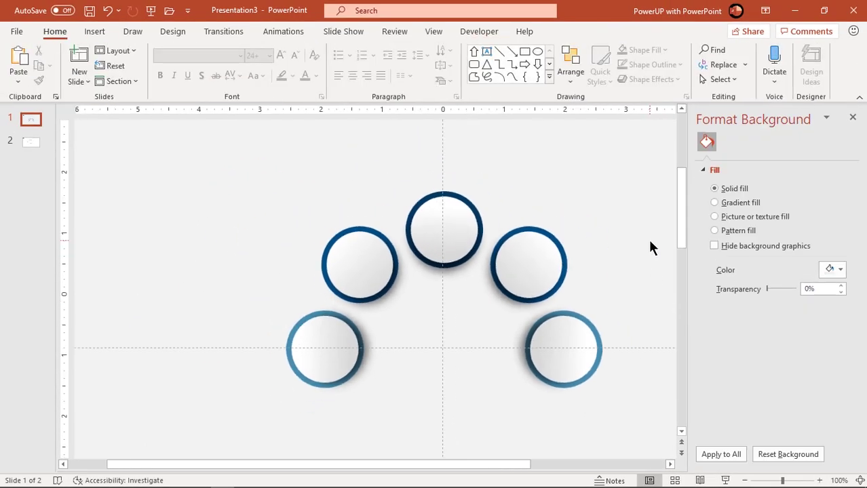
pyautogui.scroll(-1, 590, 249)
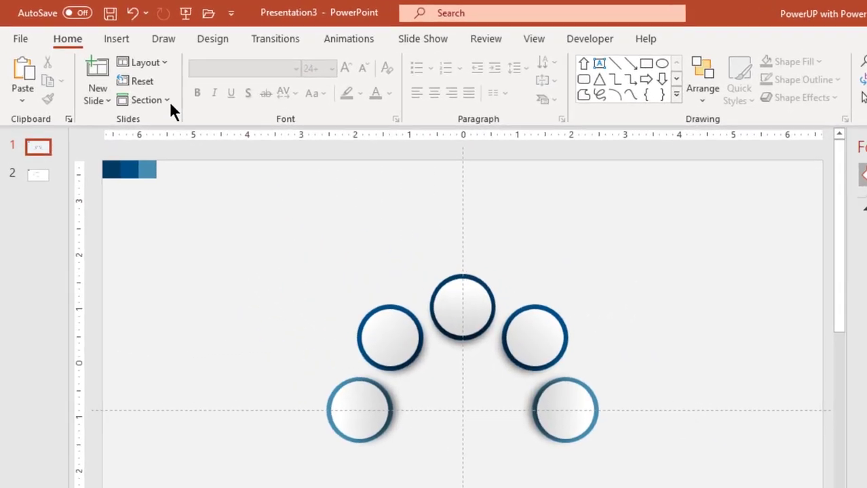
pyautogui.click(126, 43)
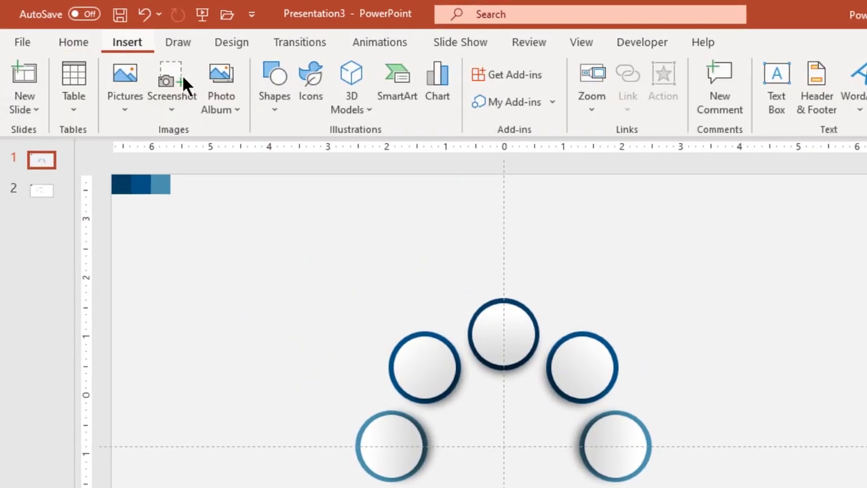
pyautogui.click(274, 107)
pyautogui.click(350, 156)
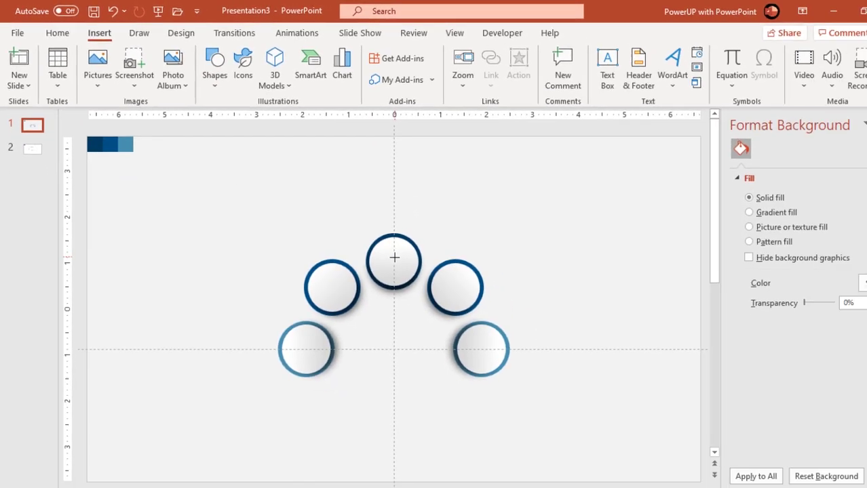
pyautogui.moveTo(376, 248); pyautogui.dragTo(413, 276)
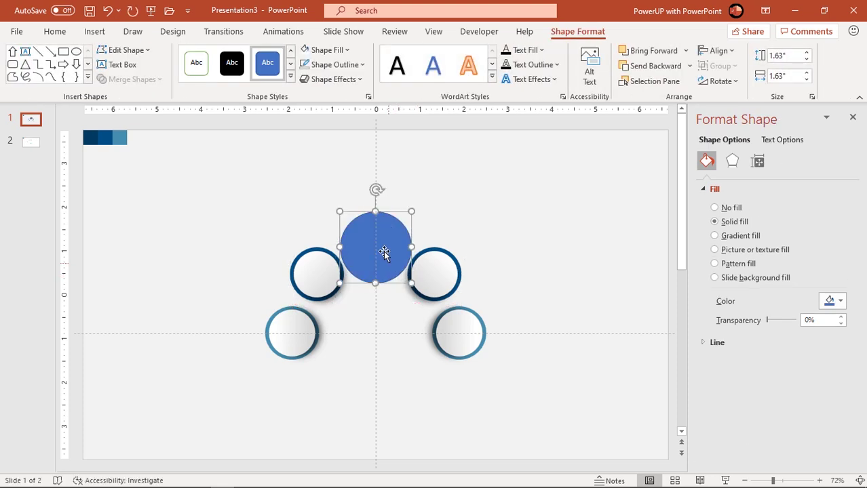
# Step: Remove the new circle's fill and move it up to overlap the top ring's upper edge
pyautogui.click(337, 50)
pyautogui.click(331, 222)
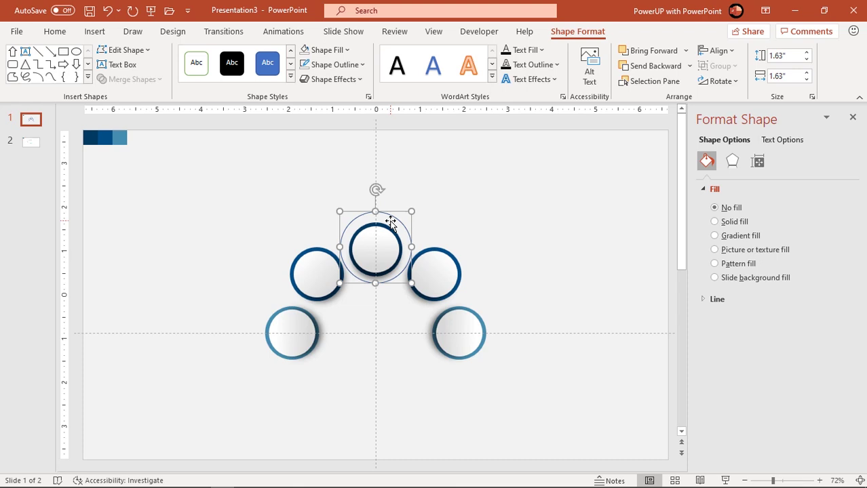
pyautogui.moveTo(396, 224); pyautogui.dragTo(393, 177)
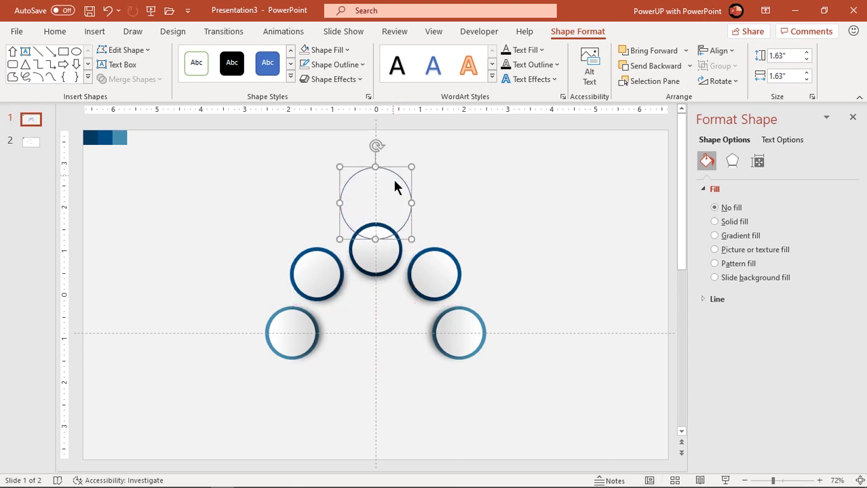
pyautogui.keyDown('ctrl'); pyautogui.scroll(5, 433, 264); pyautogui.keyUp('ctrl')
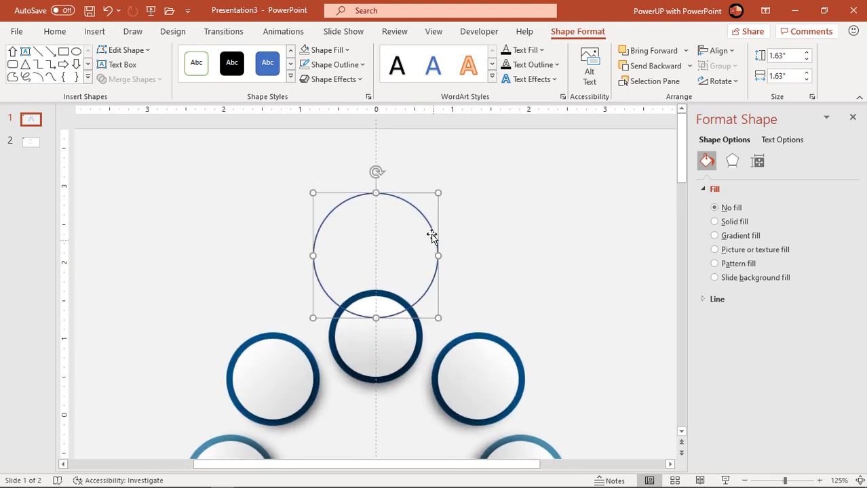
pyautogui.moveTo(429, 224); pyautogui.dragTo(429, 216)
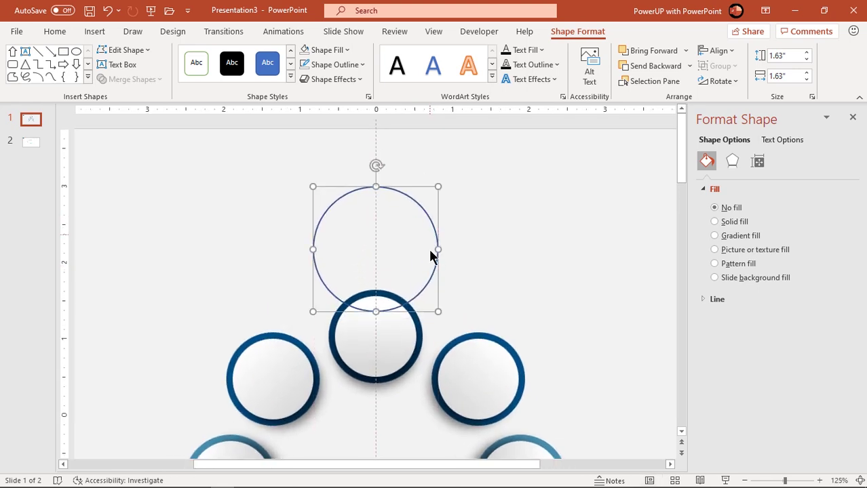
pyautogui.click(420, 324)
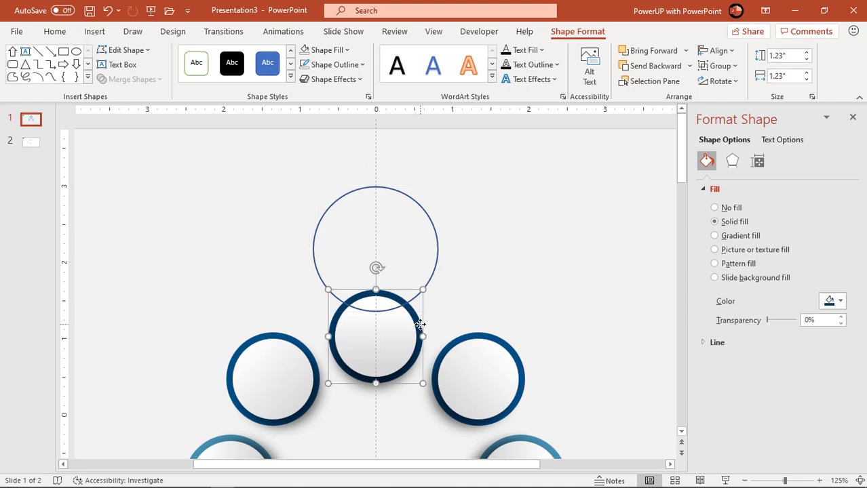
# Step: Duplicate the topmost circle and subtract the copy from the outline circle to notch it
pyautogui.hotkey('ctrl', 'd')
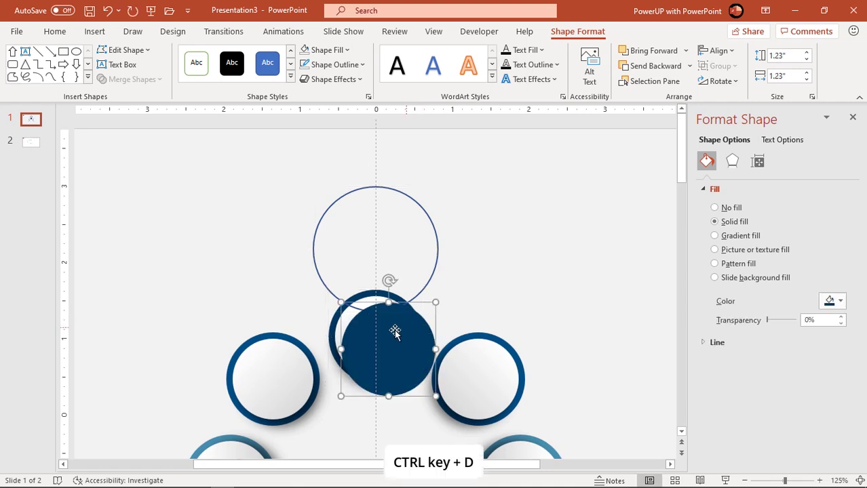
pyautogui.moveTo(394, 330); pyautogui.dragTo(382, 318)
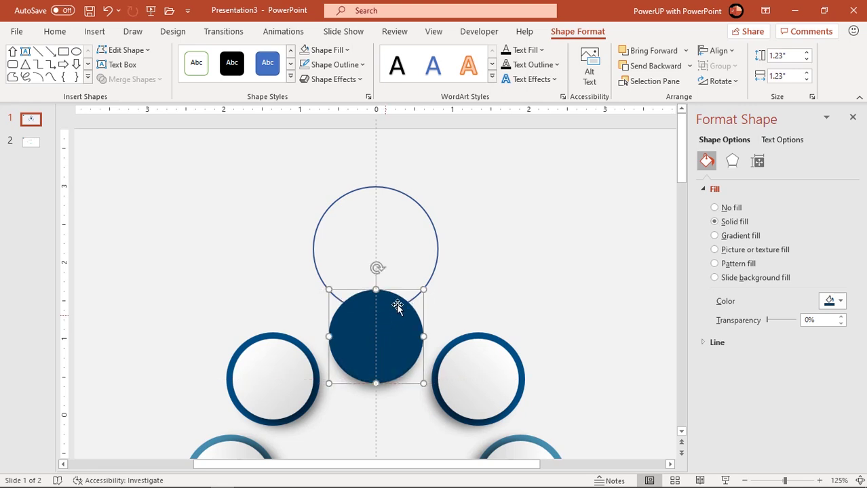
pyautogui.click(429, 215)
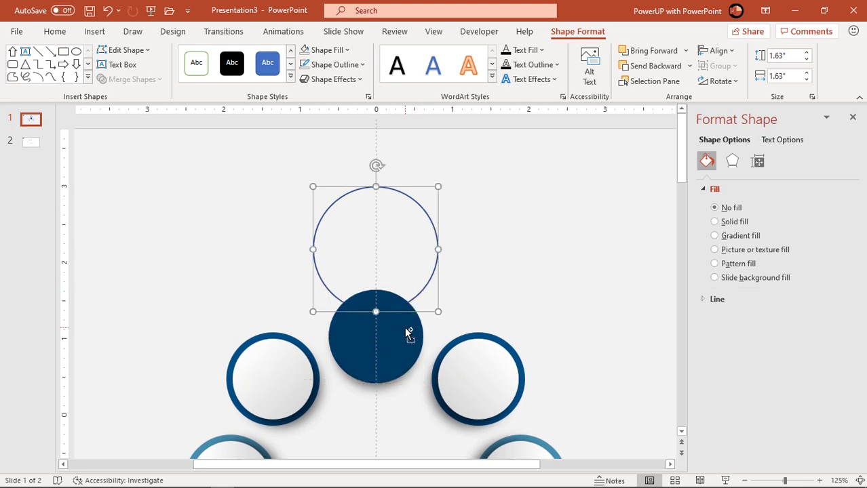
pyautogui.keyDown('shift'); pyautogui.click(405, 330); pyautogui.keyUp('shift')
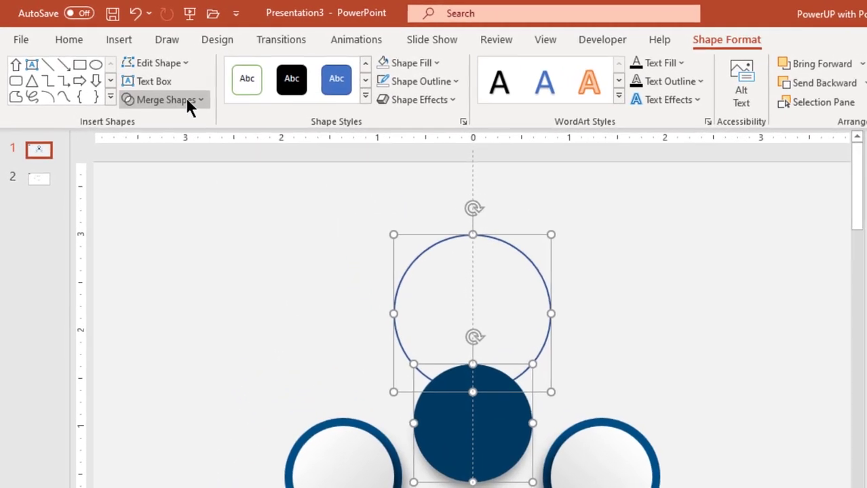
pyautogui.click(163, 88)
pyautogui.click(173, 212)
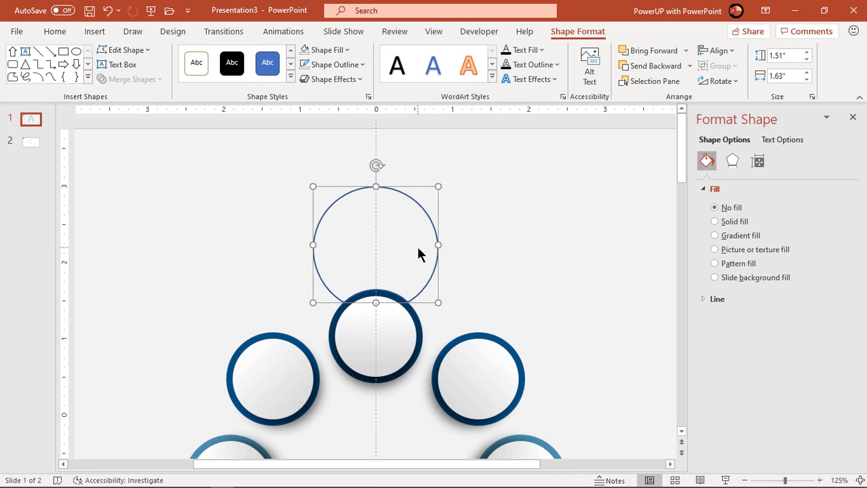
# Step: Resize the notched outline to about 1.61" by 1.73" and nudge it onto the top ring
pyautogui.hotkey('ctrl', 'Up')
pyautogui.hotkey('ctrl', 'Up')
pyautogui.hotkey('ctrl', 'Up')
pyautogui.hotkey('ctrl', 'Up')
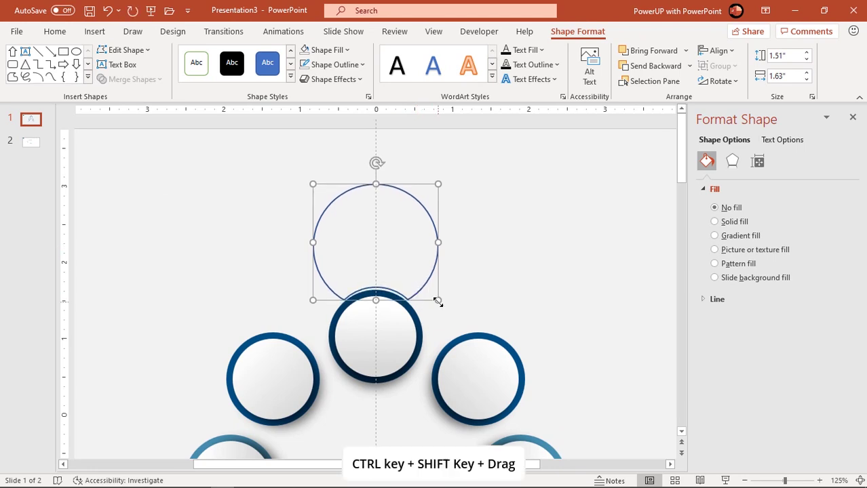
pyautogui.moveTo(438, 300); pyautogui.dragTo(445, 308)
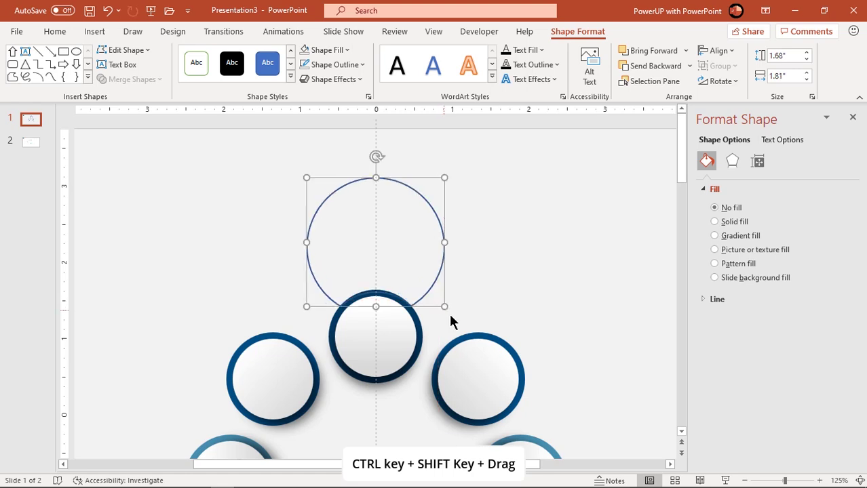
pyautogui.hotkey('ctrl', 'Up')
pyautogui.hotkey('ctrl', 'Up')
pyautogui.hotkey('ctrl', 'Up')
pyautogui.hotkey('ctrl', 'Up')
pyautogui.hotkey('ctrl', 'Up')
pyautogui.hotkey('ctrl', 'Up')
pyautogui.hotkey('ctrl', 'Up')
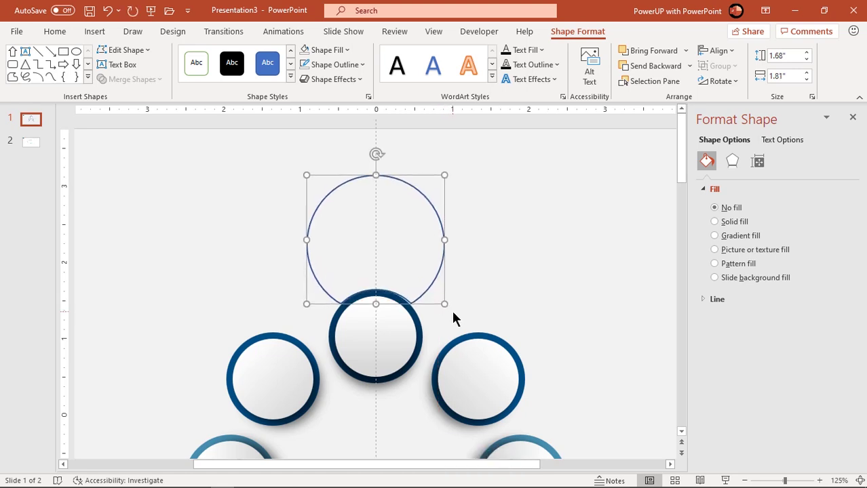
pyautogui.hotkey('ctrl', 'Up')
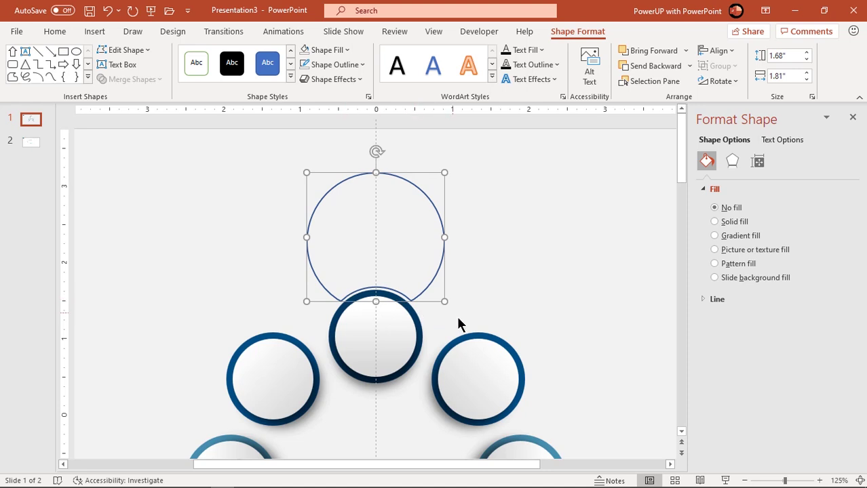
pyautogui.scroll(5, 462, 330)
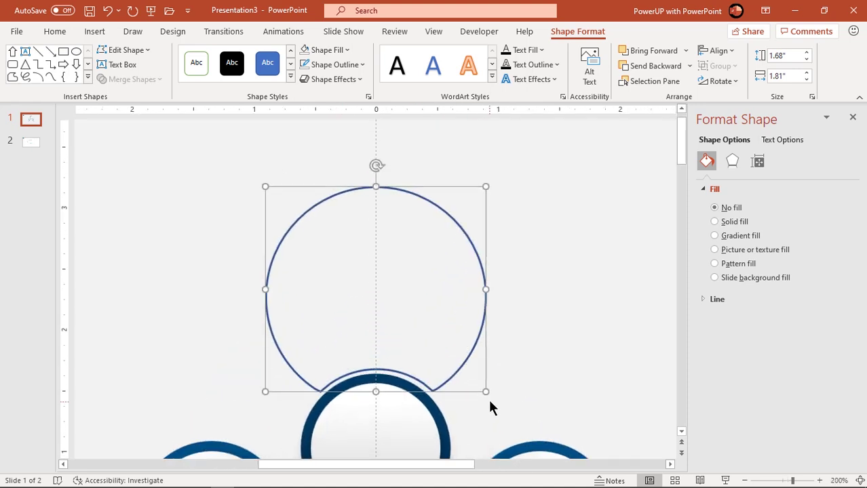
pyautogui.moveTo(485, 390); pyautogui.dragTo(482, 388)
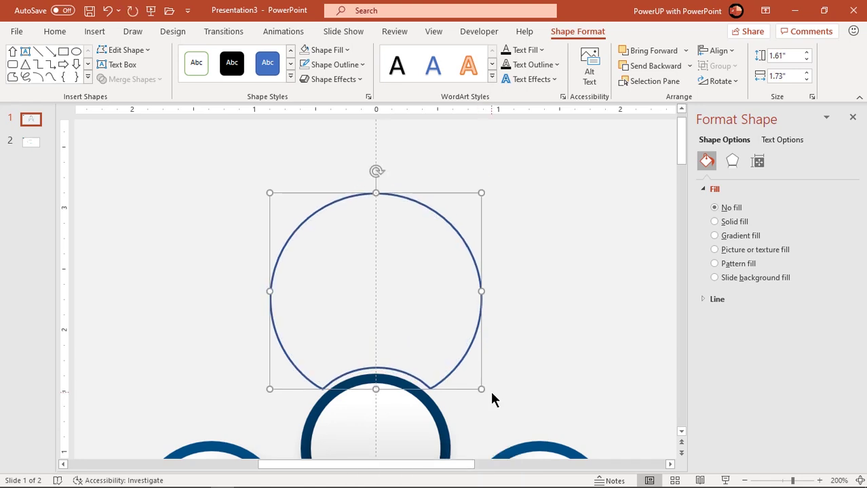
pyautogui.hotkey('ctrl', 'Down')
pyautogui.hotkey('ctrl', 'Down')
pyautogui.hotkey('ctrl', 'Down')
pyautogui.hotkey('ctrl', 'Left')
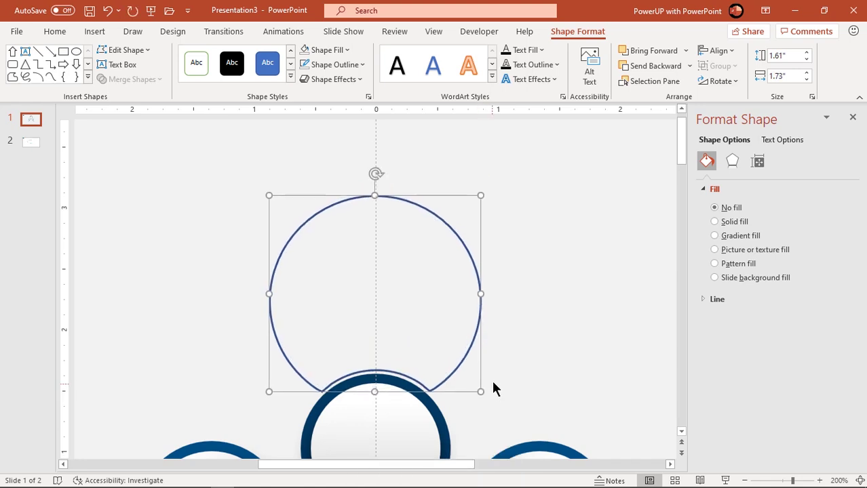
pyautogui.scroll(-5, 493, 388)
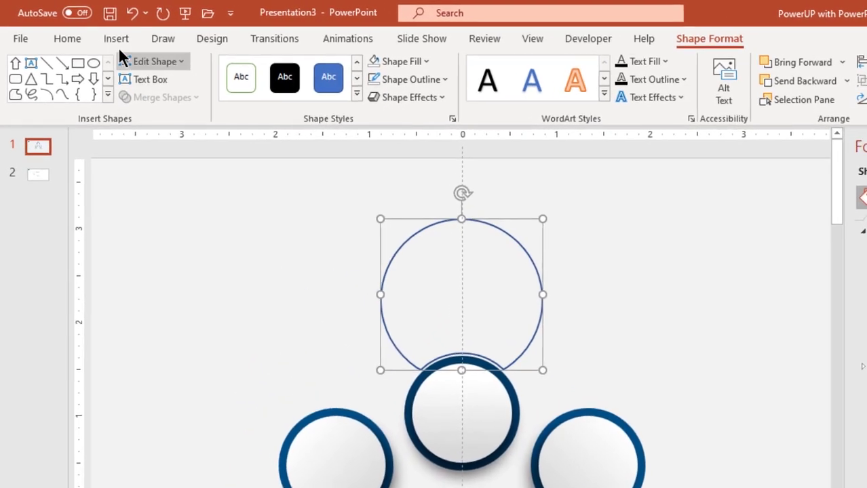
# Step: Draw a small Up Arrow shape below the big outline circle
pyautogui.click(94, 32)
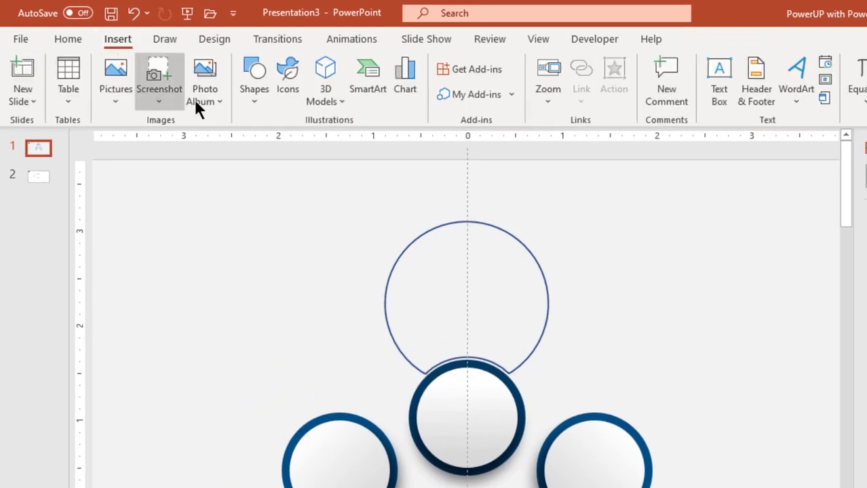
pyautogui.click(250, 102)
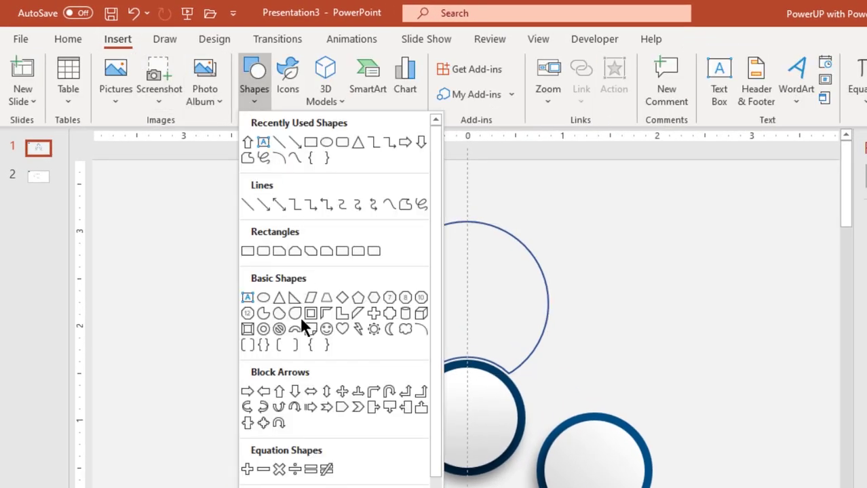
pyautogui.click(279, 392)
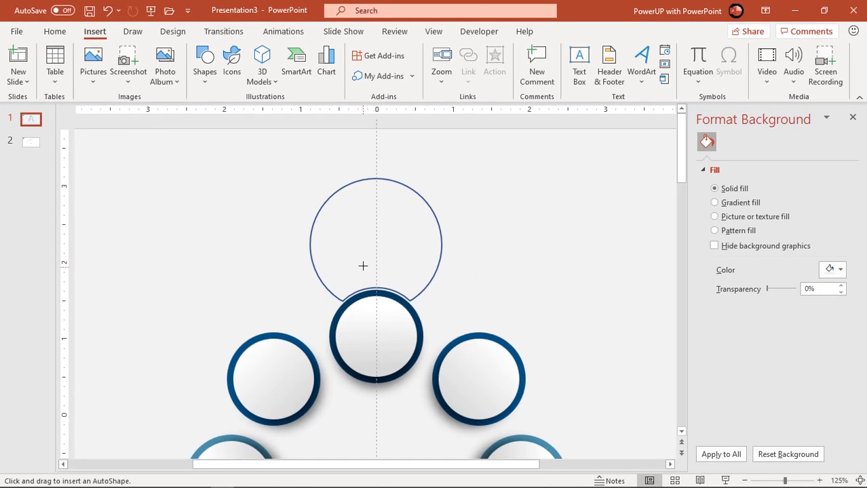
pyautogui.moveTo(369, 271); pyautogui.dragTo(374, 300)
# Step: Merge the arrow into the large outline circle with Merge Shapes so they form one outline
pyautogui.scroll(2, 380, 286)
pyautogui.scroll(5, 380, 286)
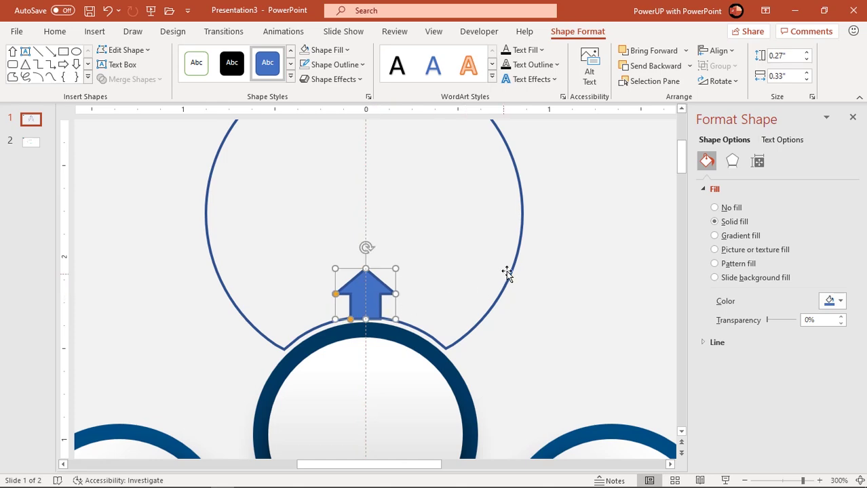
pyautogui.click(507, 271)
pyautogui.keyDown('shift'); pyautogui.click(372, 291); pyautogui.keyUp('shift')
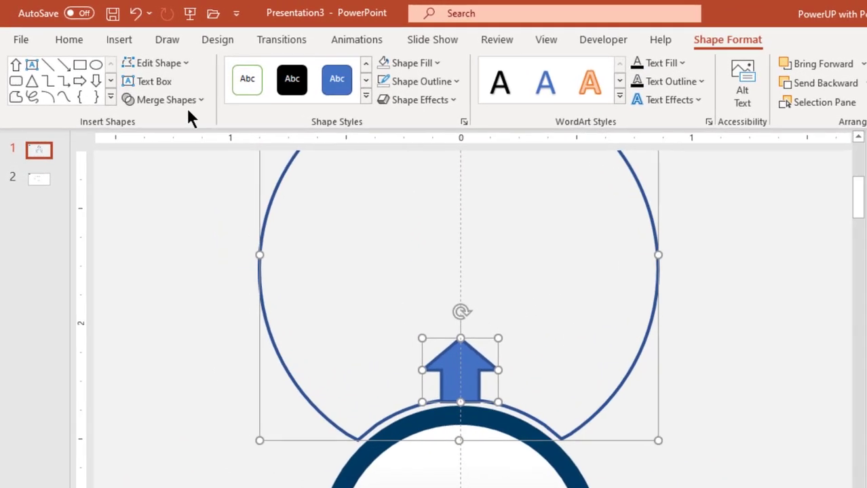
pyautogui.click(149, 79)
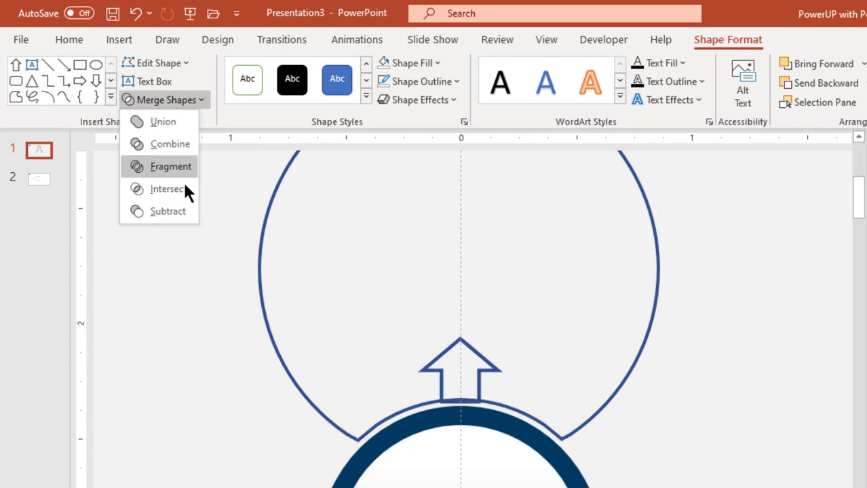
pyautogui.click(169, 212)
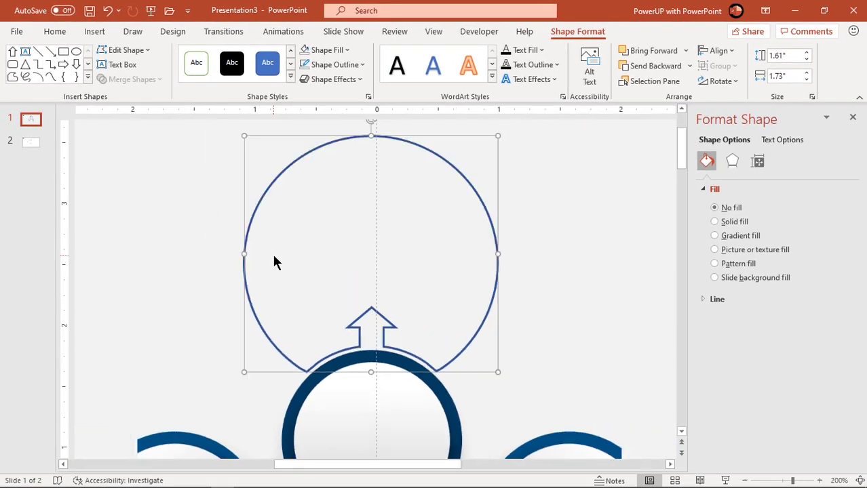
# Step: Change the merged circle-and-arrow shape's outline to grey with a 1½ pt weight
pyautogui.scroll(-1, 300, 277)
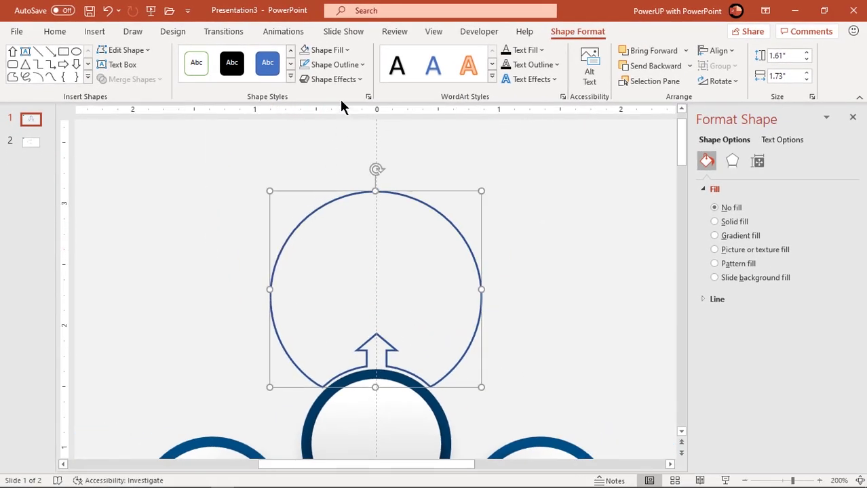
pyautogui.click(347, 66)
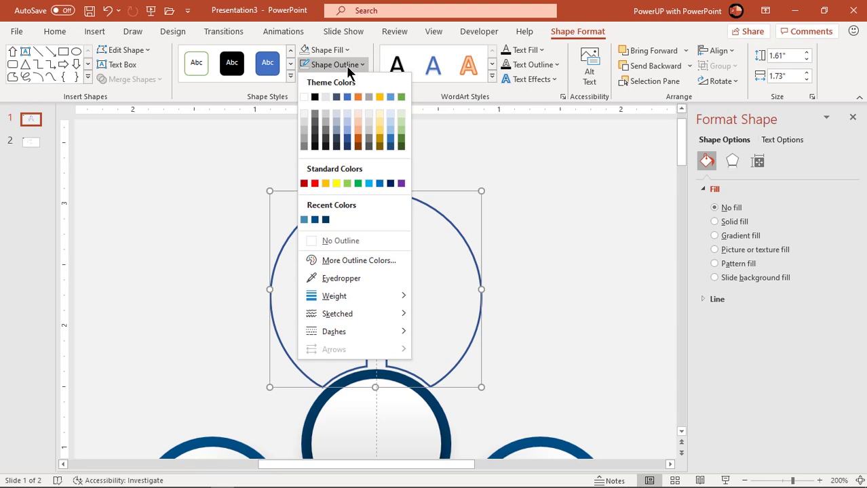
pyautogui.click(314, 121)
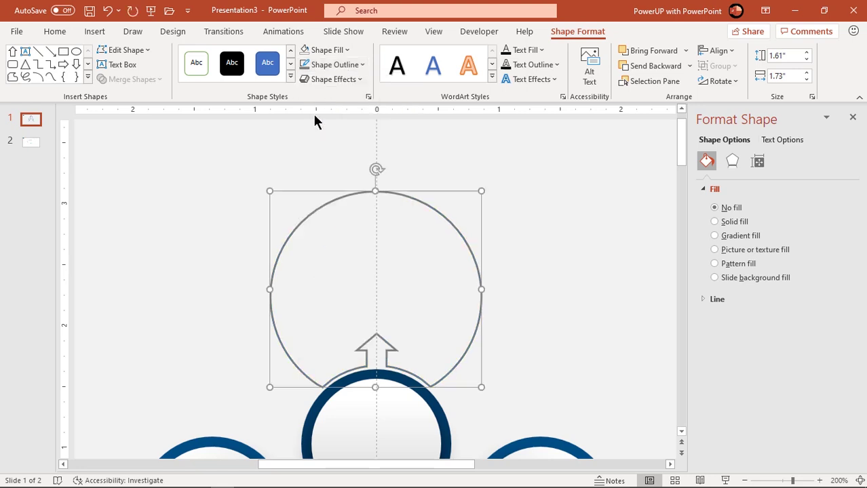
pyautogui.click(337, 65)
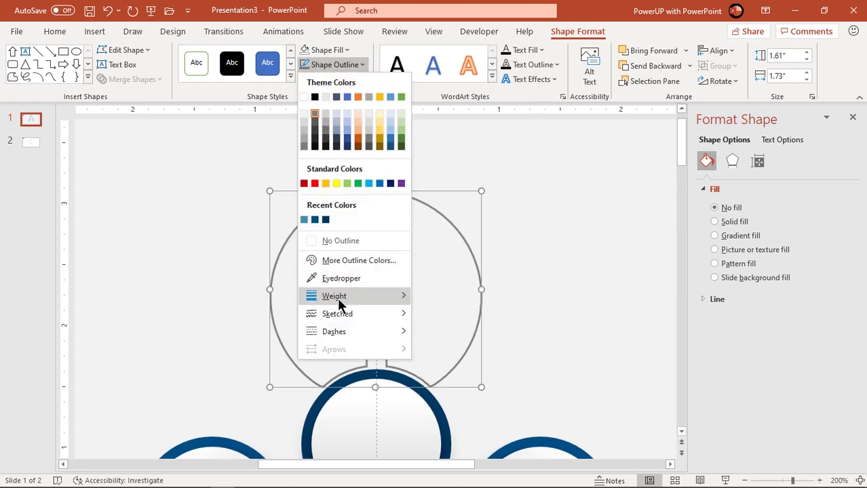
pyautogui.moveTo(369, 297)
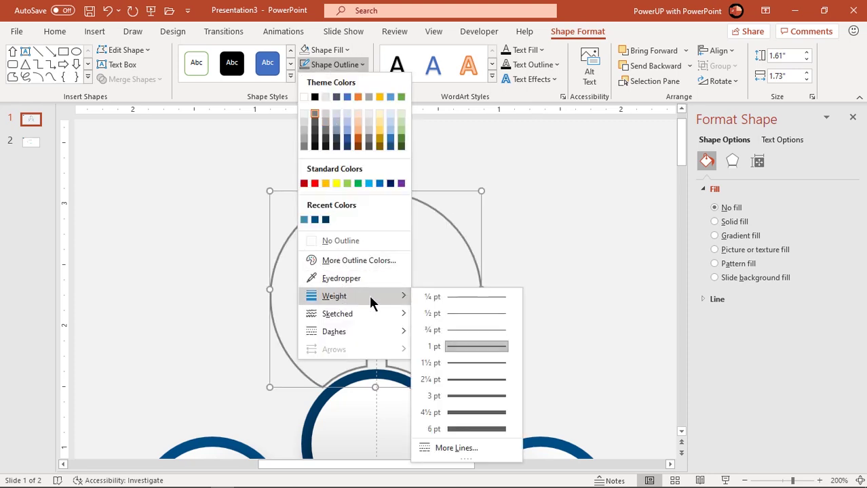
pyautogui.click(454, 364)
pyautogui.scroll(-5, 467, 334)
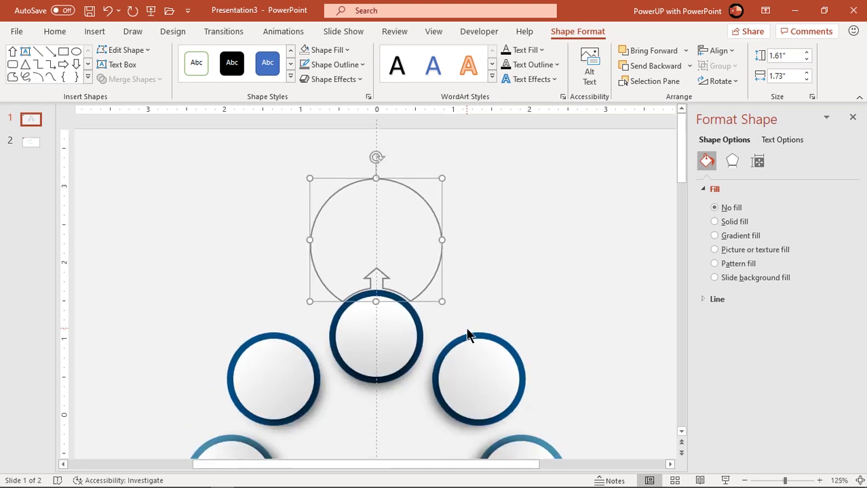
# Step: Rotate the circle-and-arrow outline and place it beside the upper-right blue circle
pyautogui.click(507, 271)
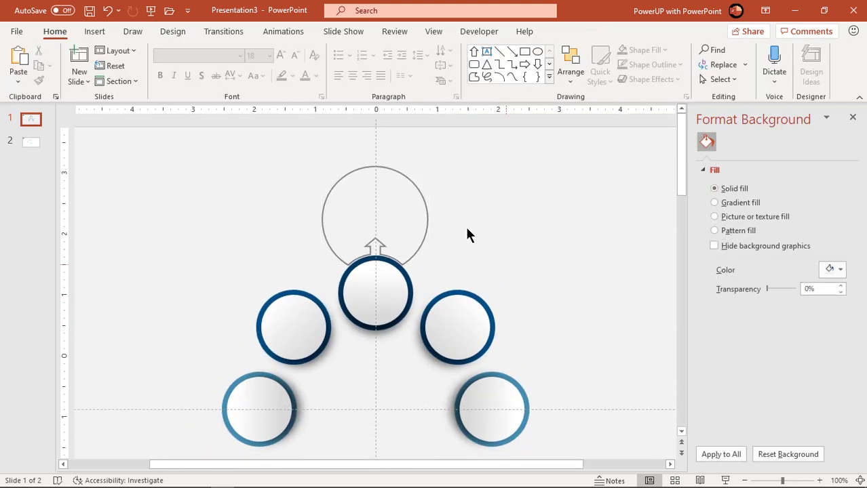
pyautogui.click(428, 208)
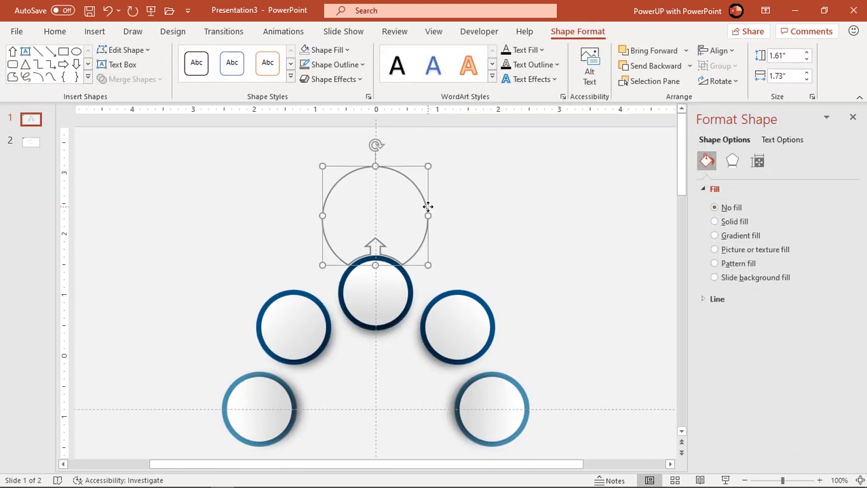
pyautogui.moveTo(377, 146); pyautogui.dragTo(449, 179)
pyautogui.moveTo(456, 238); pyautogui.dragTo(561, 271)
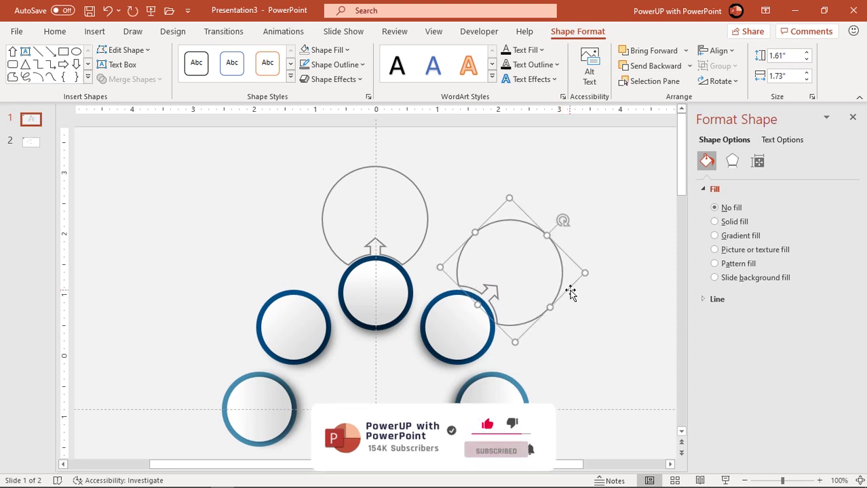
pyautogui.press('Down')
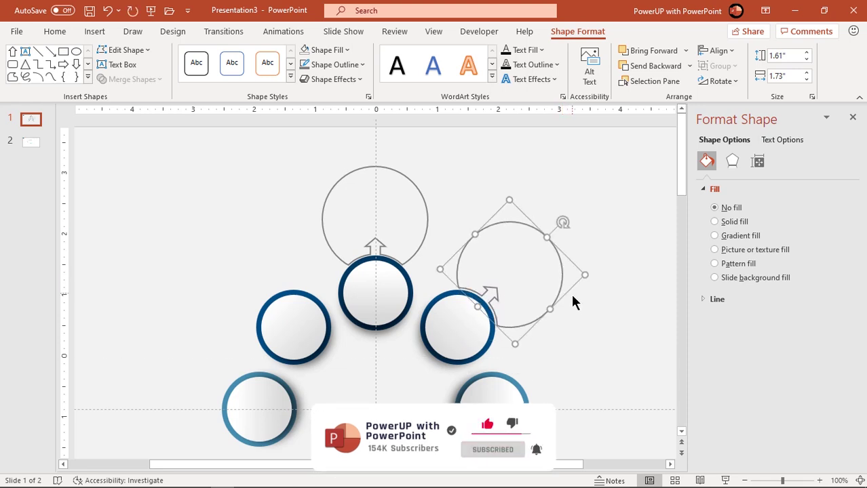
pyautogui.click(589, 318)
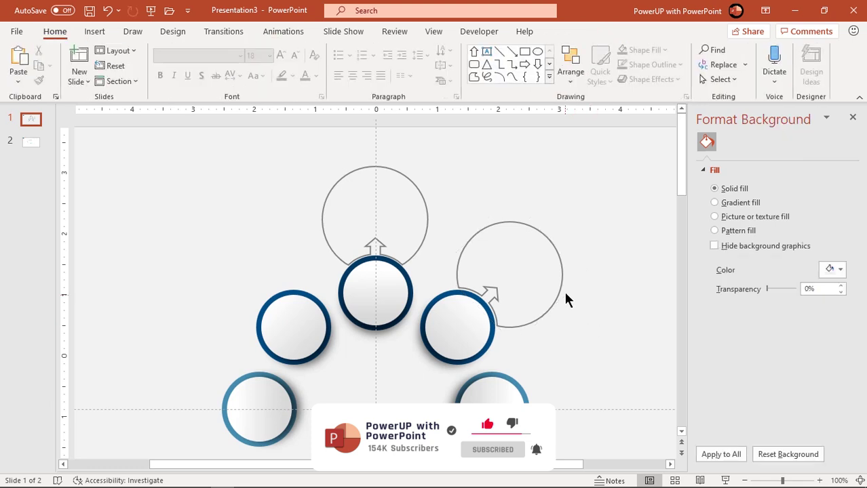
# Step: Rotate an outline ring so its arrow points right and place it by the bottom-right circle
pyautogui.click(564, 290)
pyautogui.moveTo(582, 265); pyautogui.dragTo(614, 286)
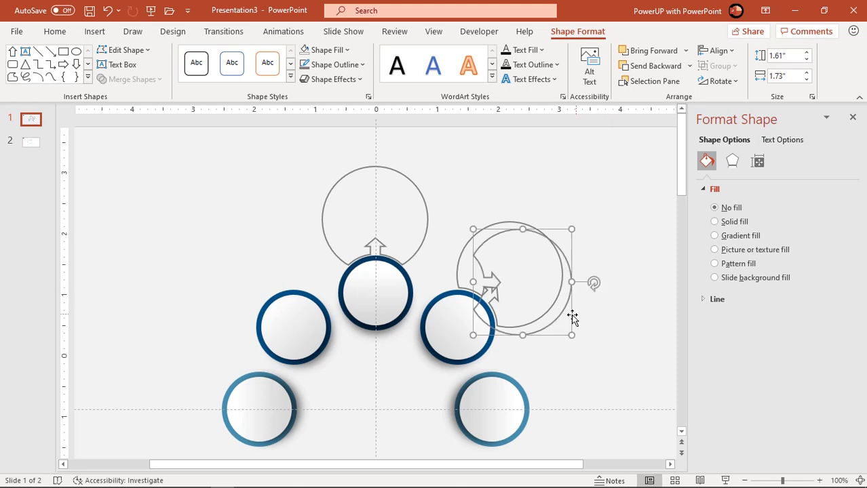
pyautogui.moveTo(557, 316); pyautogui.dragTo(601, 446)
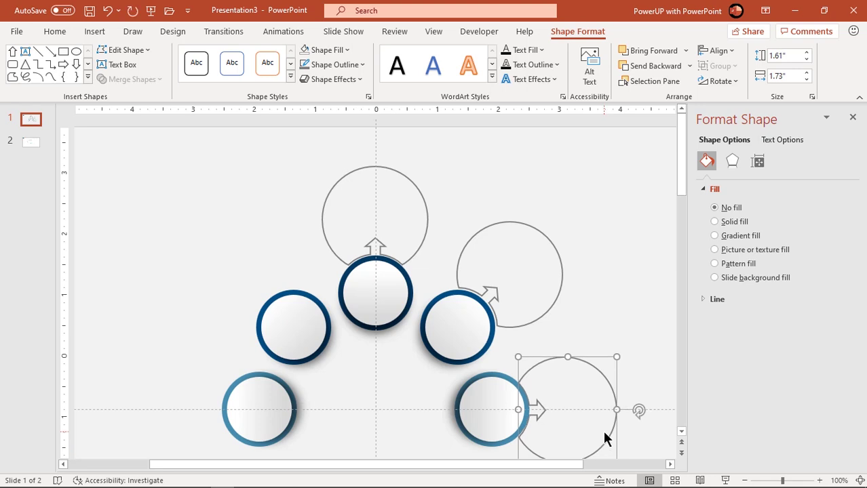
pyautogui.hotkey('ctrl', 'Right')
pyautogui.hotkey('ctrl', 'Right')
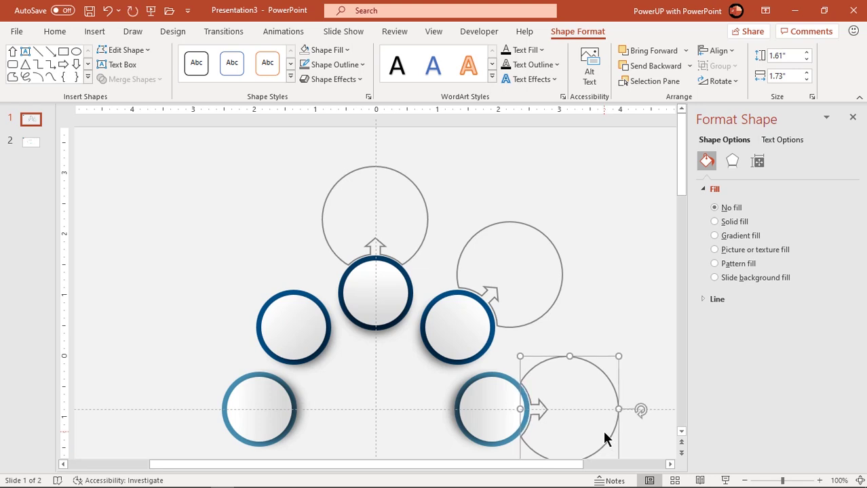
pyautogui.hotkey('ctrl', 'Right')
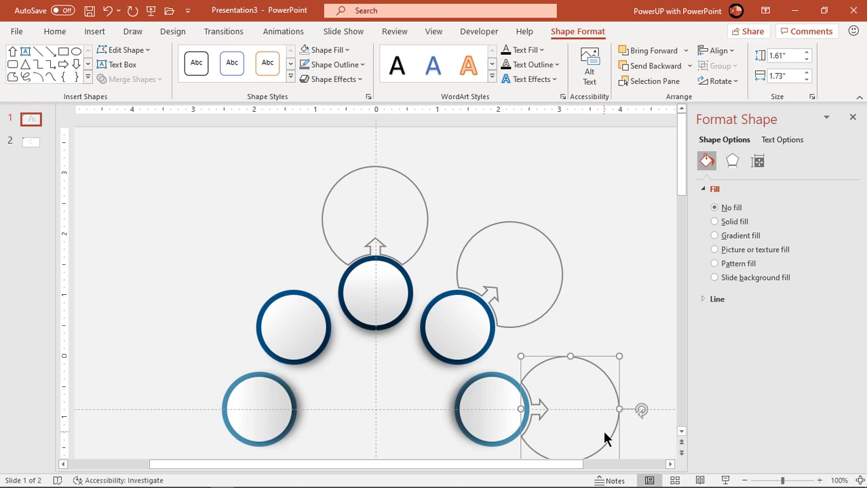
pyautogui.hotkey('ctrl', 'Left')
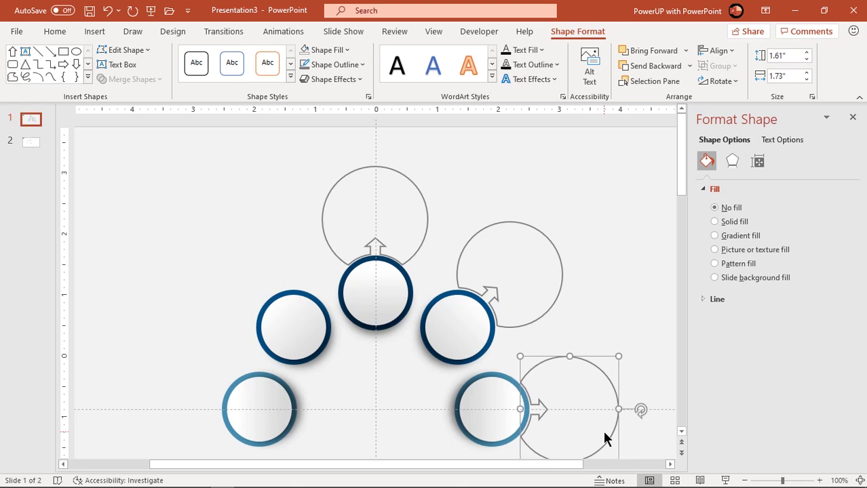
pyautogui.click(596, 346)
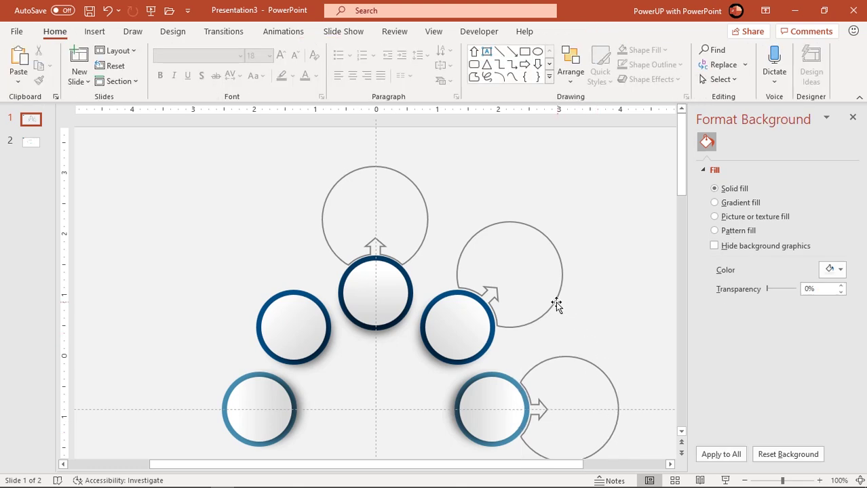
# Step: Copy the upper-right outline ring, flip it horizontally, and place it beside the upper-left circle
pyautogui.click(556, 305)
pyautogui.moveTo(556, 306); pyautogui.dragTo(568, 313)
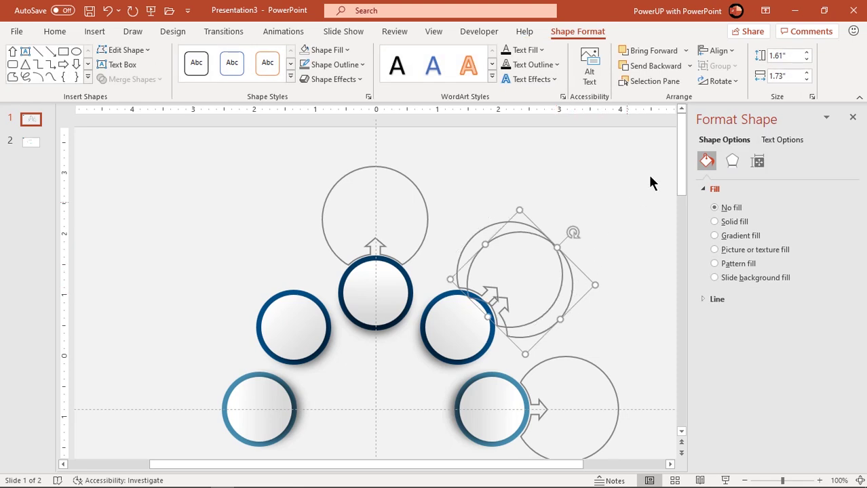
pyautogui.click(720, 81)
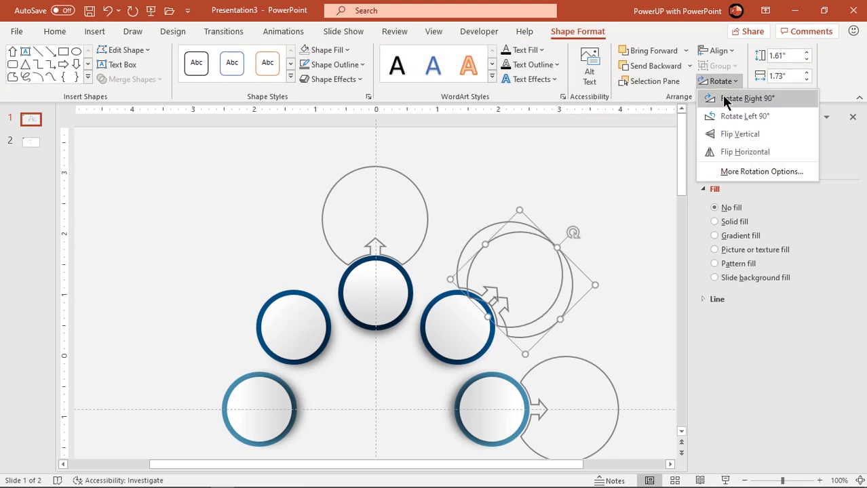
pyautogui.click(732, 149)
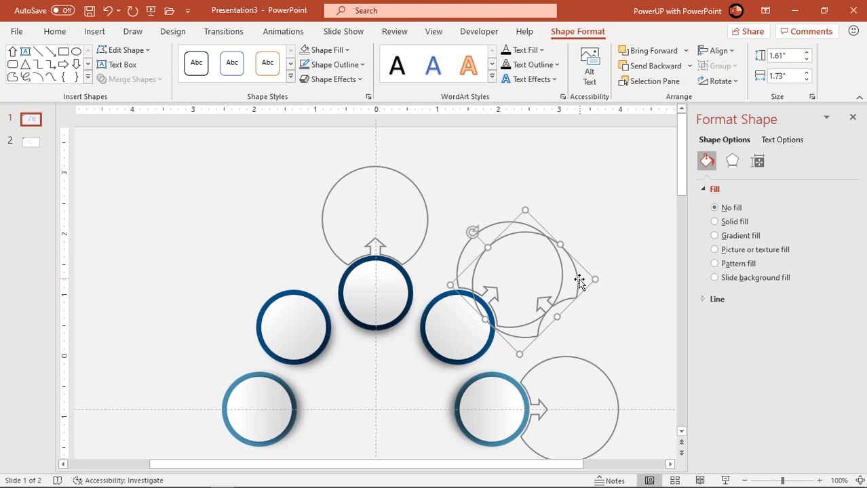
pyautogui.moveTo(579, 284); pyautogui.dragTo(296, 269)
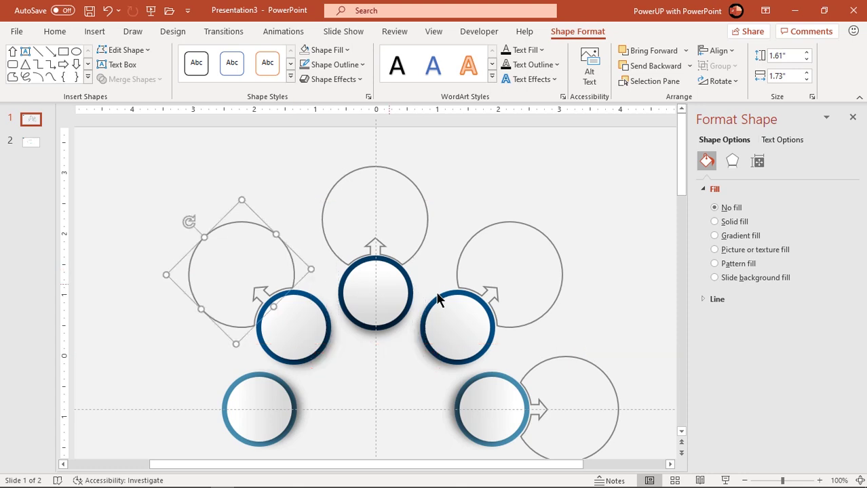
# Step: Duplicate the bottom-right outline ring, flip it horizontally, and place it beside the lower-left circle
pyautogui.scroll(-3, 468, 299)
pyautogui.click(558, 305)
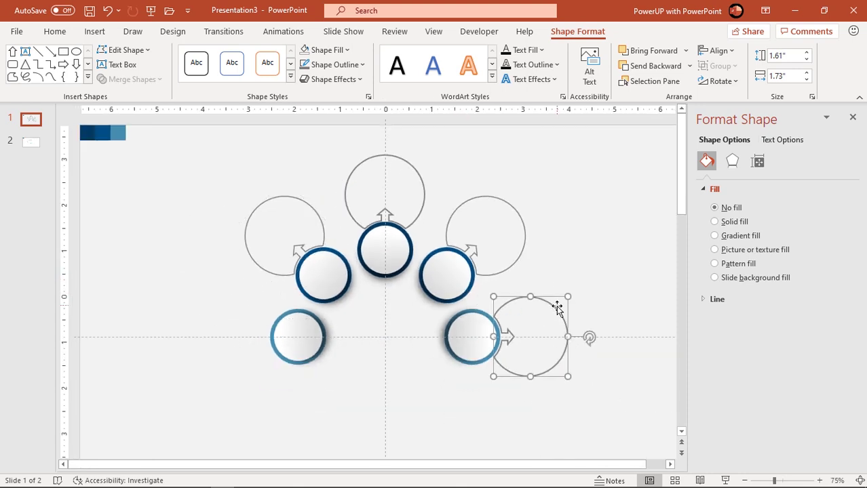
pyautogui.hotkey('ctrl', 'd')
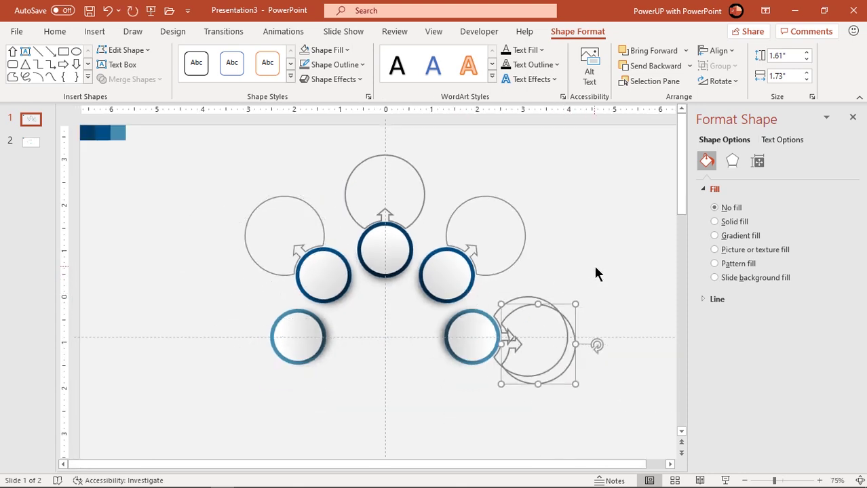
pyautogui.click(722, 82)
pyautogui.click(723, 153)
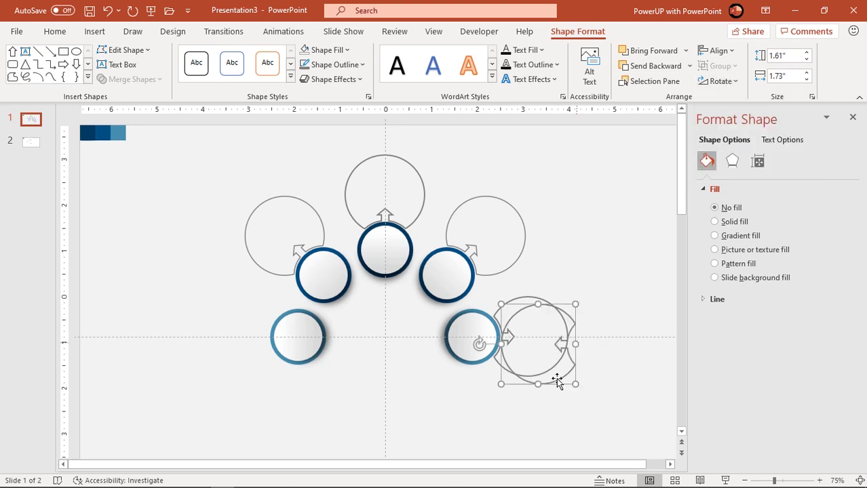
pyautogui.moveTo(552, 379); pyautogui.dragTo(259, 373)
pyautogui.click(353, 400)
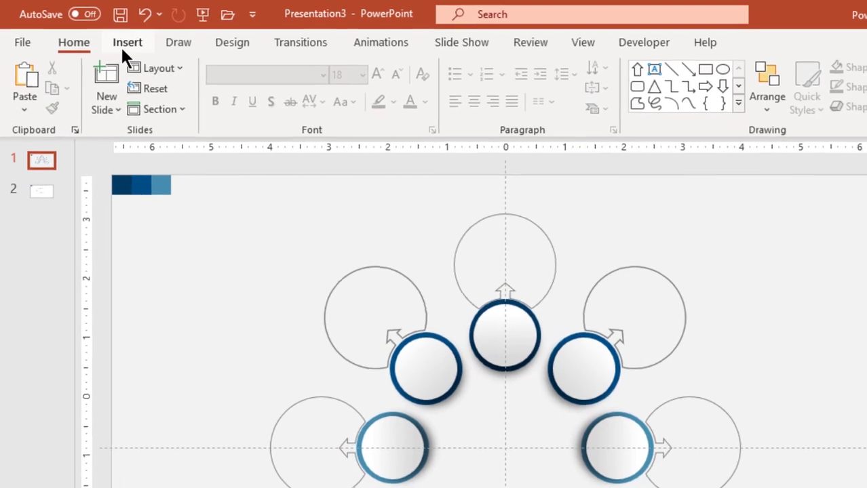
# Step: Draw an arc shape centred on the slide and reshape it into a lower curve
pyautogui.click(94, 31)
pyautogui.click(204, 74)
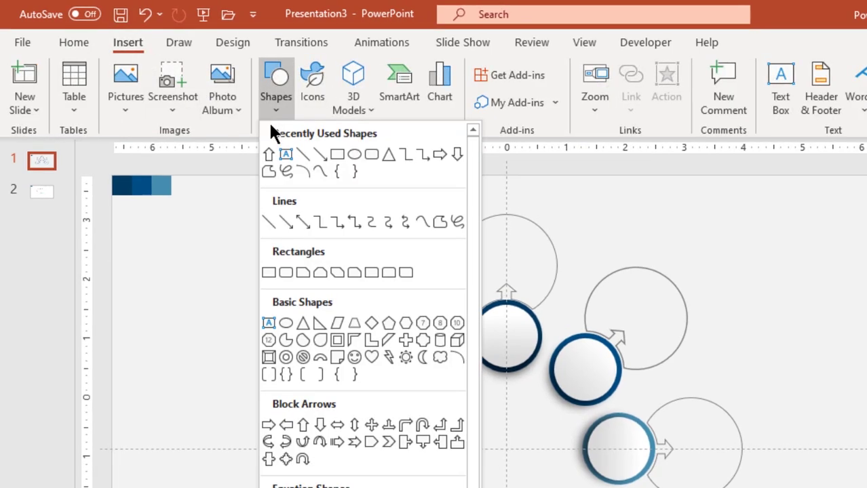
pyautogui.click(304, 172)
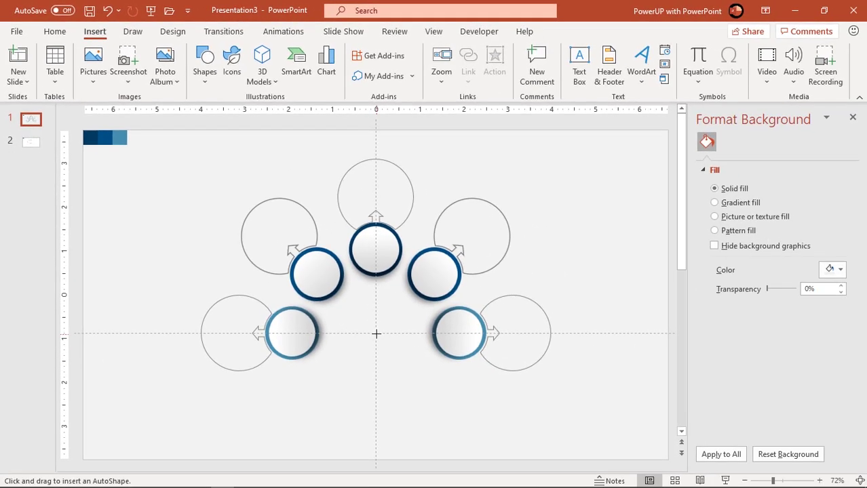
pyautogui.moveTo(376, 333); pyautogui.dragTo(461, 367)
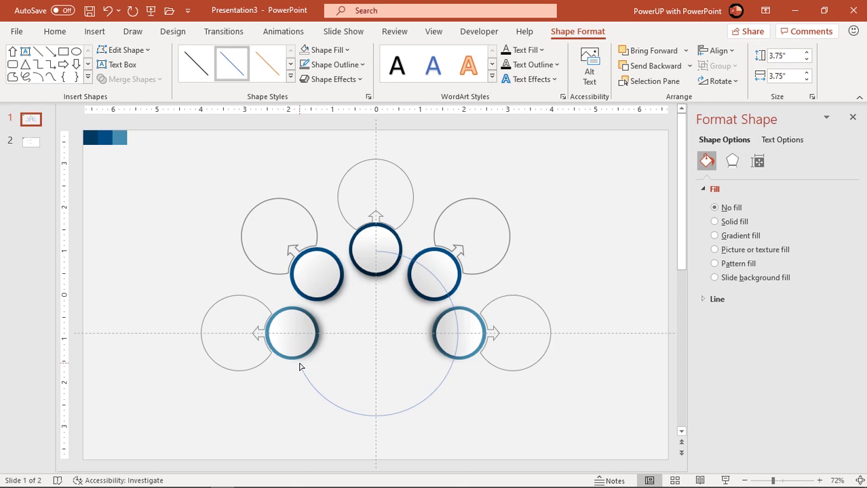
pyautogui.click(300, 365)
pyautogui.moveTo(375, 253); pyautogui.dragTo(446, 309)
pyautogui.moveTo(455, 371); pyautogui.dragTo(453, 367)
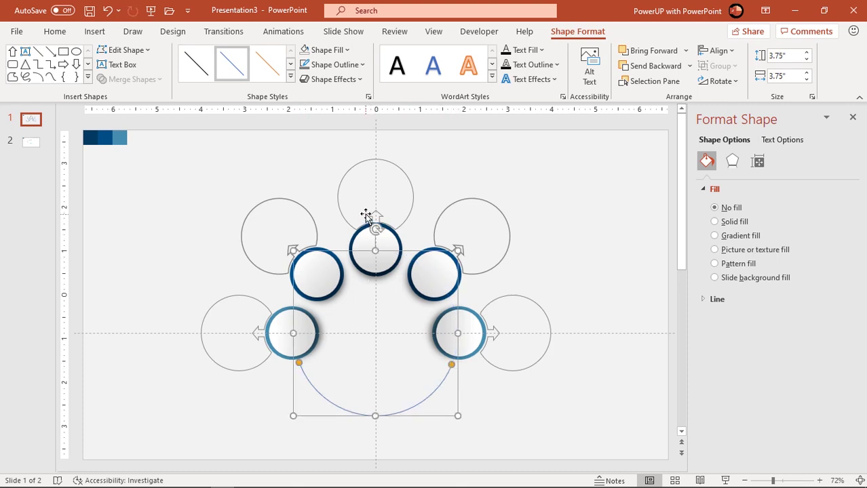
# Step: Copy the top ring's outline style onto the arc with Format Painter
pyautogui.click(363, 162)
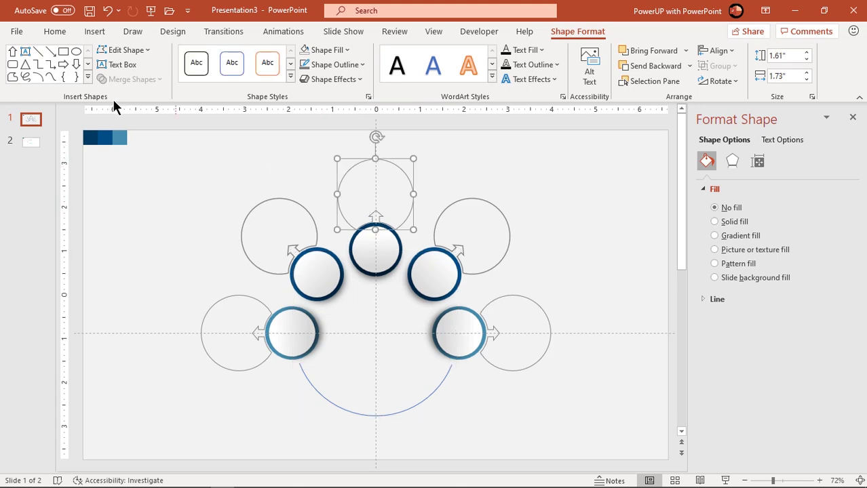
pyautogui.click(54, 32)
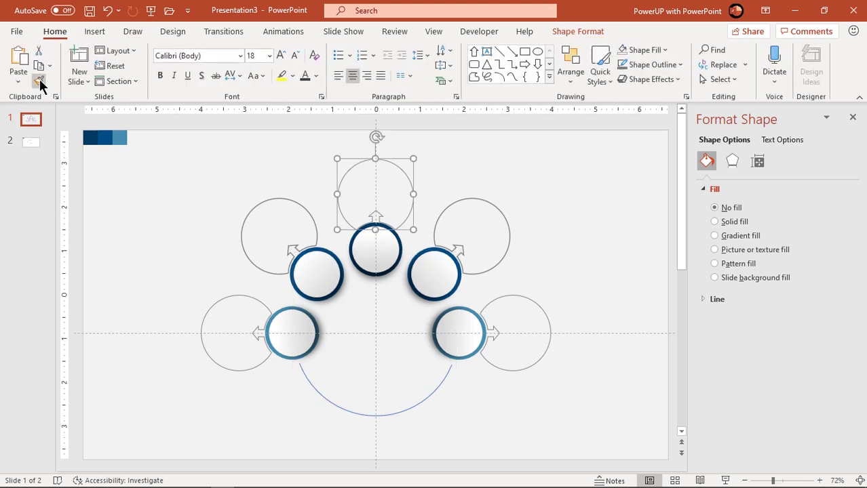
pyautogui.click(38, 80)
pyautogui.click(377, 416)
pyautogui.click(507, 430)
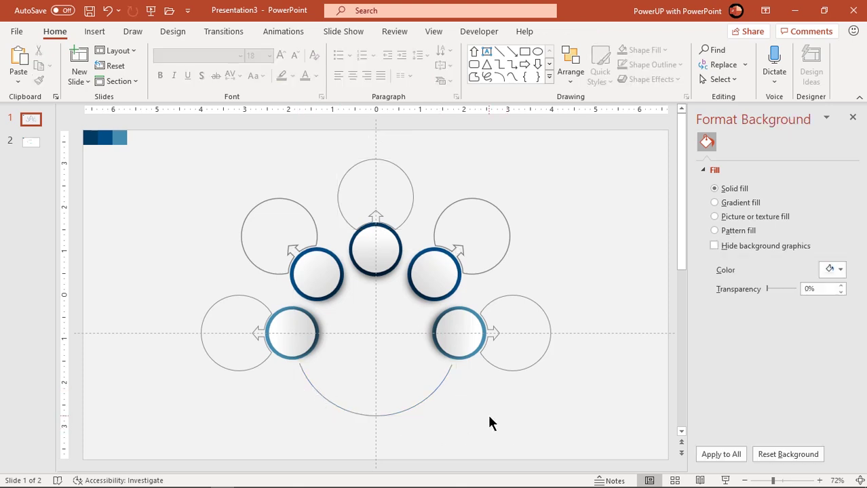
# Step: Give the arc and all five outline rings the same grey outline colour
pyautogui.click(445, 384)
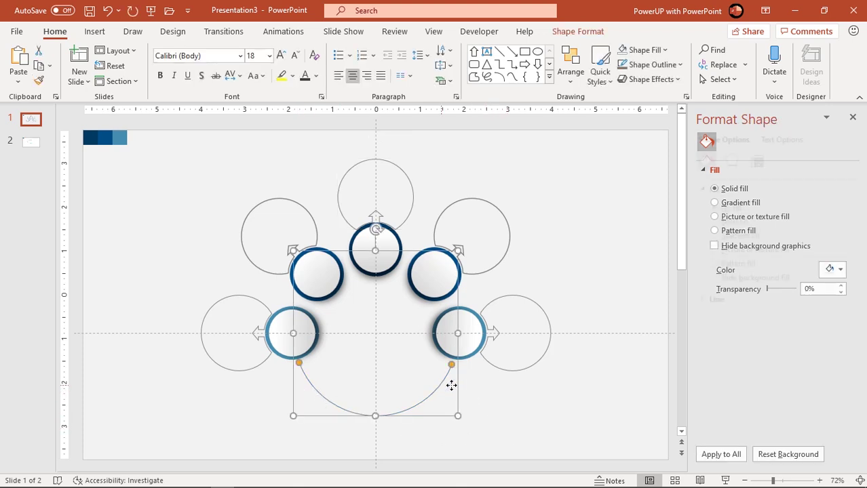
pyautogui.keyDown('shift'); pyautogui.click(508, 368); pyautogui.keyUp('shift')
pyautogui.keyDown('shift'); pyautogui.click(506, 252); pyautogui.keyUp('shift')
pyautogui.keyDown('shift'); pyautogui.click(412, 193); pyautogui.keyUp('shift')
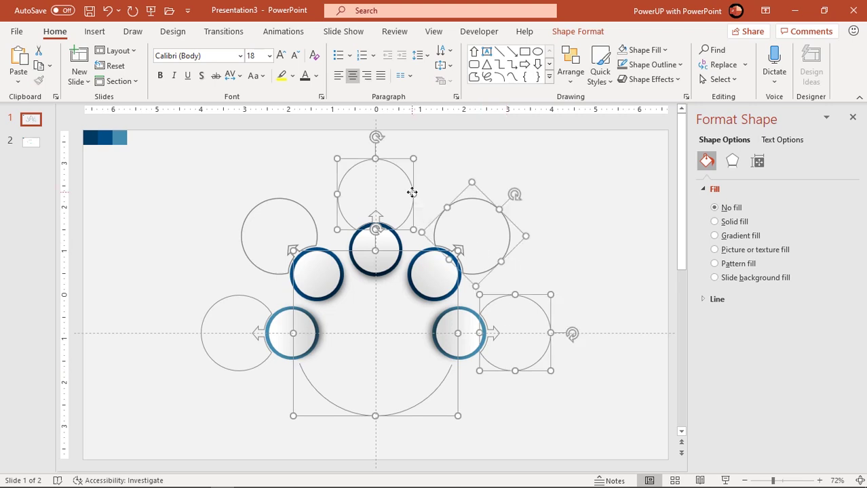
pyautogui.keyDown('shift'); pyautogui.click(304, 207); pyautogui.keyUp('shift')
pyautogui.keyDown('shift'); pyautogui.click(232, 297); pyautogui.keyUp('shift')
pyautogui.click(573, 31)
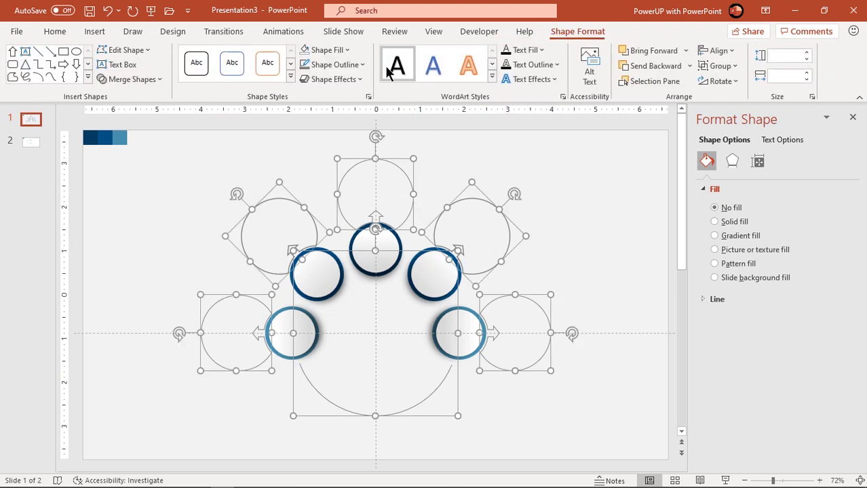
pyautogui.click(347, 67)
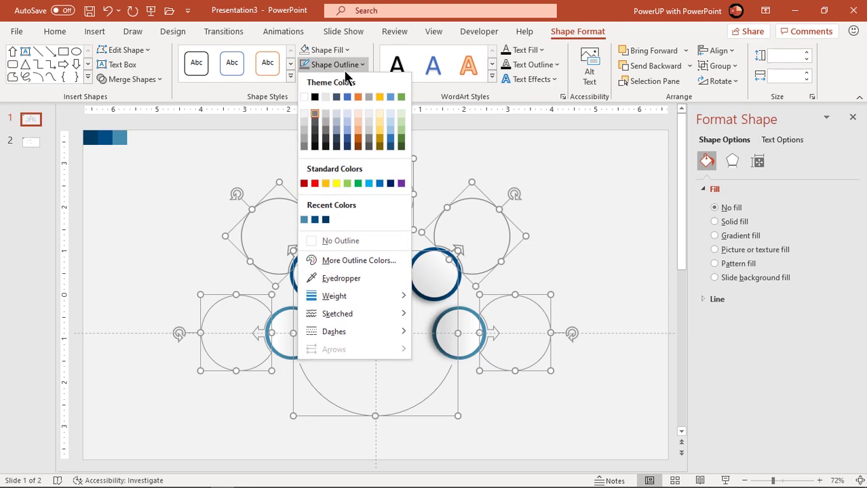
pyautogui.click(314, 128)
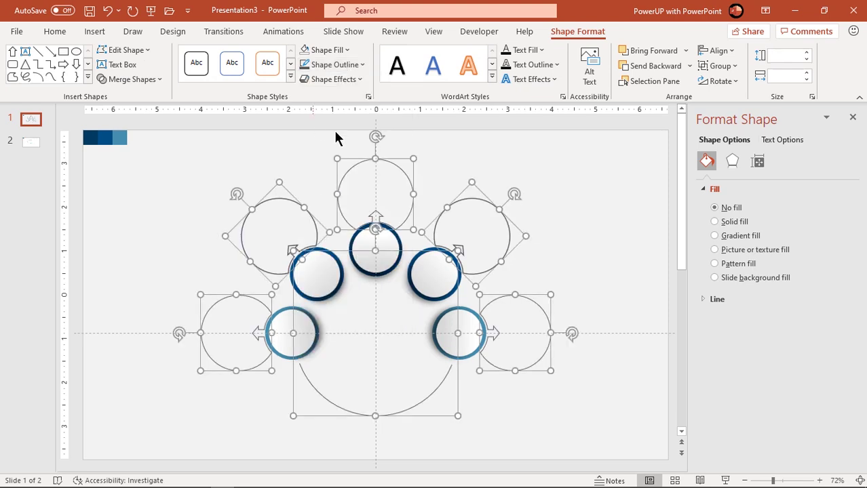
pyautogui.click(601, 216)
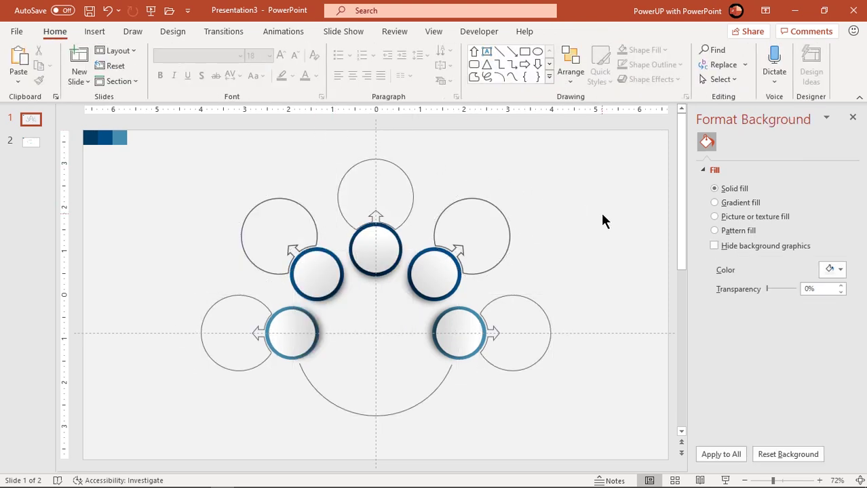
# Step: Copy the five number boxes 01–05 from slide 2 onto slide 1
pyautogui.click(32, 142)
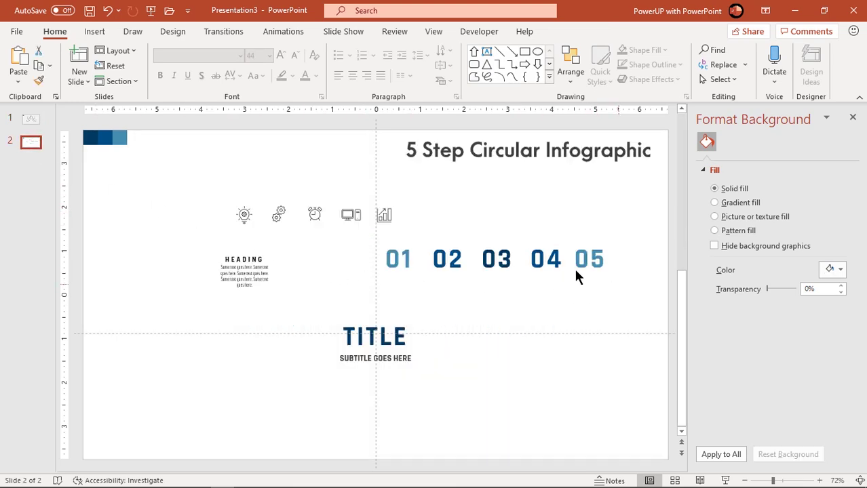
pyautogui.moveTo(618, 283); pyautogui.dragTo(342, 230)
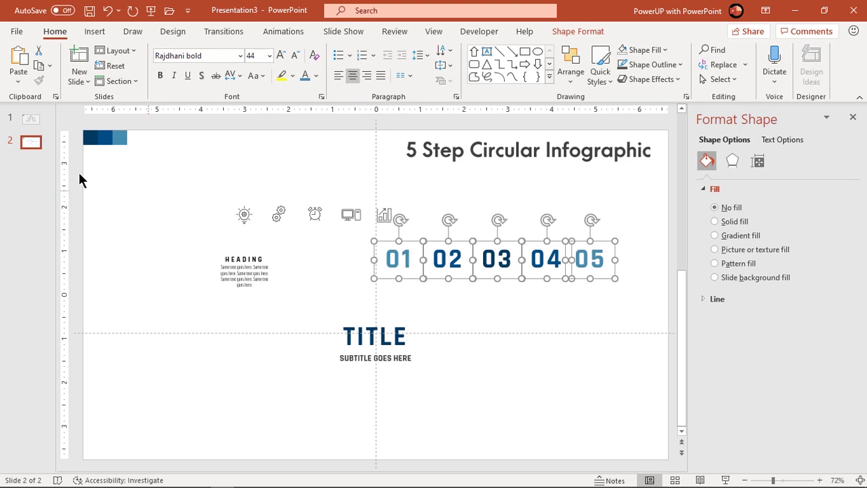
pyautogui.click(34, 119)
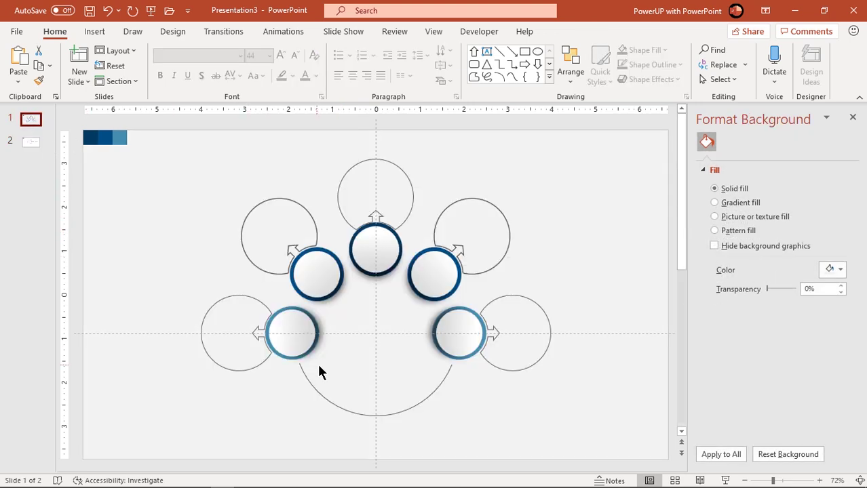
pyautogui.hotkey('ctrl', 'v')
pyautogui.click(376, 312)
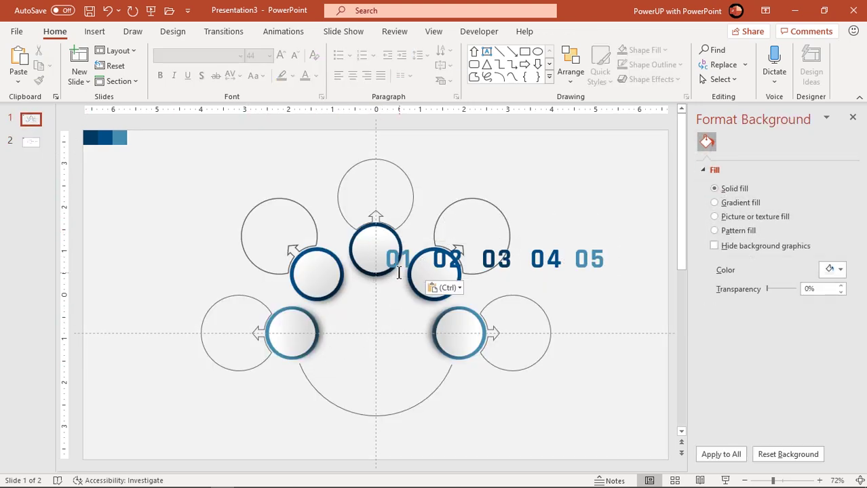
# Step: Place numbers 01–05 on the circles, from lower-left through top to lower-right
pyautogui.moveTo(398, 273); pyautogui.dragTo(293, 347)
pyautogui.moveTo(463, 280); pyautogui.dragTo(334, 295)
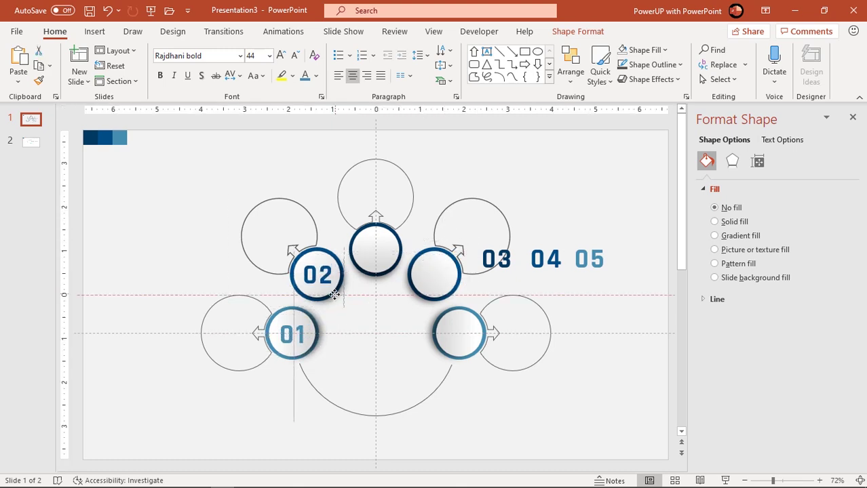
pyautogui.moveTo(502, 268); pyautogui.dragTo(381, 259)
pyautogui.moveTo(555, 276); pyautogui.dragTo(442, 290)
pyautogui.moveTo(604, 279); pyautogui.dragTo(474, 354)
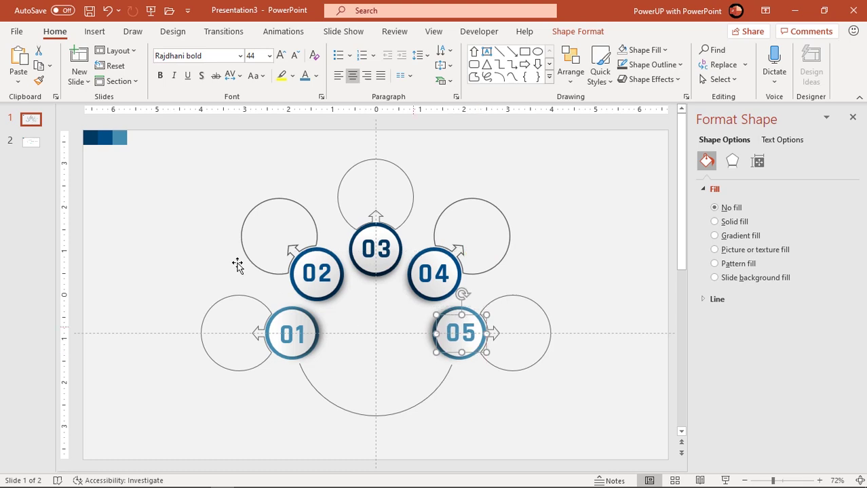
pyautogui.click(190, 246)
# Step: Bring the HEADING text, the five icons and the TITLE group from slide 2 onto slide 1
pyautogui.scroll(-2, 267, 295)
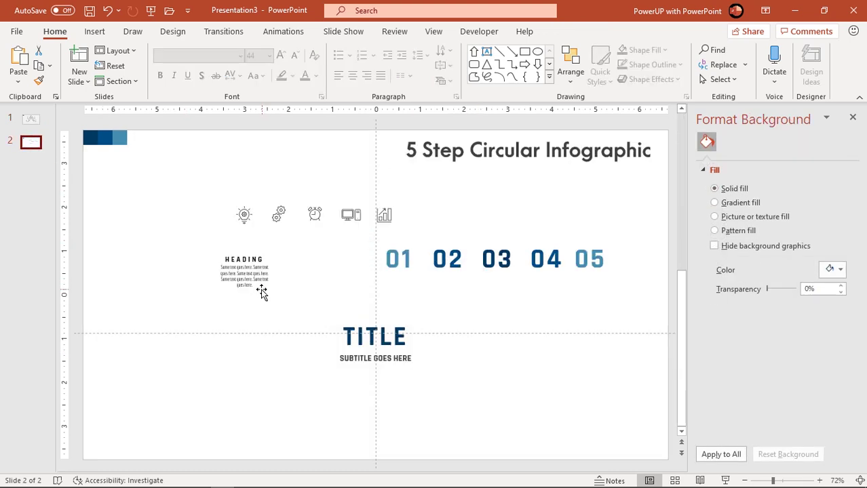
pyautogui.click(258, 263)
pyautogui.keyDown('shift'); pyautogui.click(244, 215); pyautogui.keyUp('shift')
pyautogui.keyDown('shift'); pyautogui.click(278, 215); pyautogui.keyUp('shift')
pyautogui.keyDown('shift'); pyautogui.click(314, 215); pyautogui.keyUp('shift')
pyautogui.keyDown('shift'); pyautogui.click(351, 215); pyautogui.keyUp('shift')
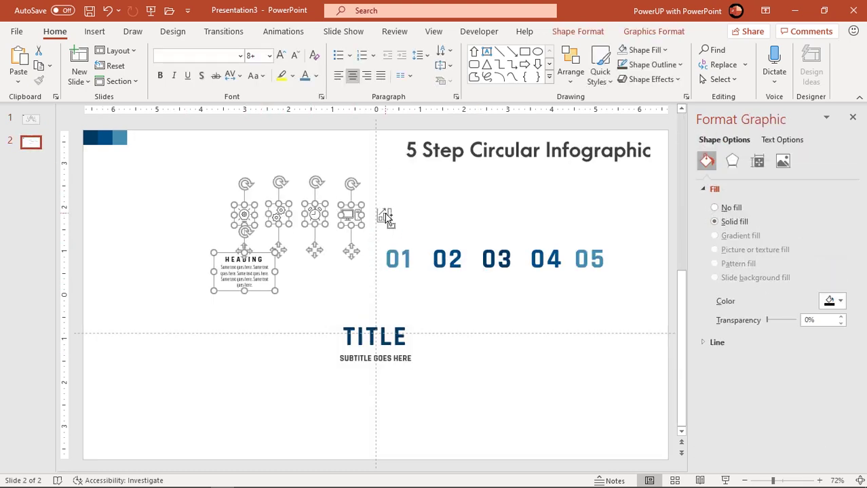
pyautogui.keyDown('shift'); pyautogui.click(384, 215); pyautogui.keyUp('shift')
pyautogui.keyDown('shift'); pyautogui.click(375, 337); pyautogui.keyUp('shift')
pyautogui.click(29, 121)
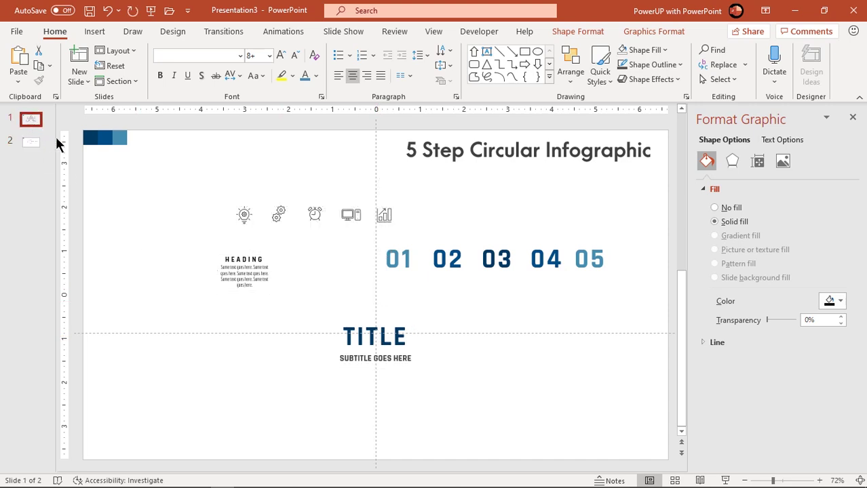
pyautogui.hotkey('ctrl', 'v')
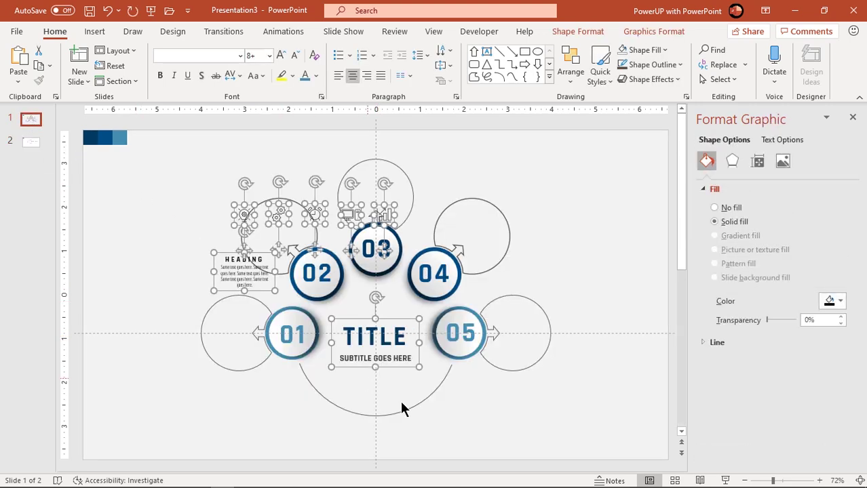
pyautogui.click(401, 375)
# Step: Centre the TITLE group between circles 01 and 05, and move a one-size-smaller HEADING into ring 01
pyautogui.click(402, 366)
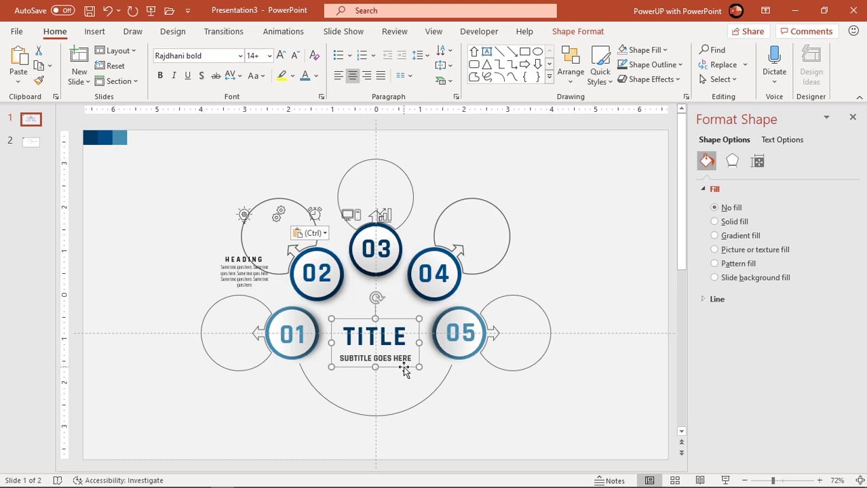
pyautogui.moveTo(404, 366); pyautogui.dragTo(405, 358)
pyautogui.click(253, 283)
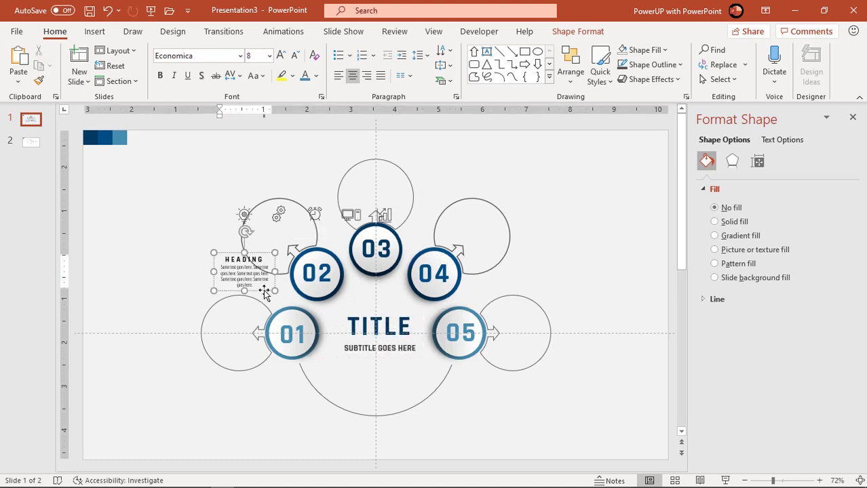
pyautogui.moveTo(265, 292); pyautogui.dragTo(255, 333)
pyautogui.click(295, 55)
# Step: Place the lightbulb in ring 01, clock in the top ring, monitor in ring 04, chart in ring 05
pyautogui.click(244, 215)
pyautogui.moveTo(245, 215); pyautogui.dragTo(229, 306)
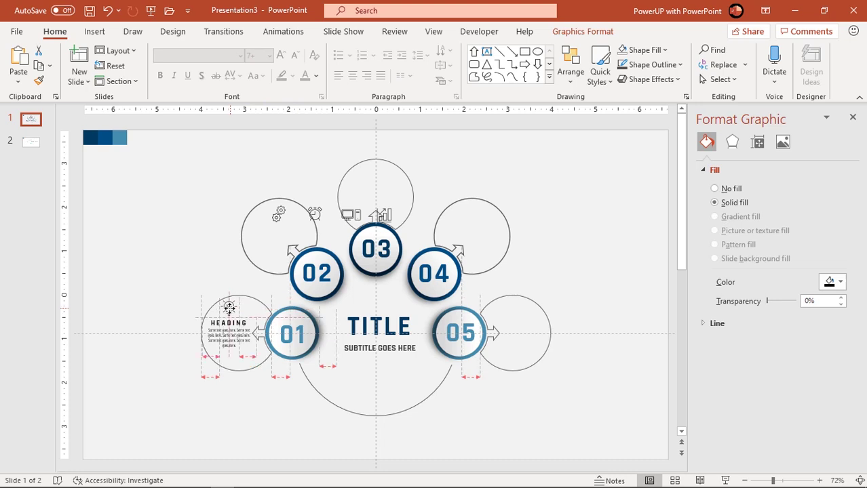
pyautogui.moveTo(280, 217); pyautogui.dragTo(375, 171)
pyautogui.moveTo(350, 216); pyautogui.dragTo(479, 214)
pyautogui.moveTo(384, 216); pyautogui.dragTo(523, 310)
# Step: Duplicate the HEADING text into ring 02 and the remaining rings
pyautogui.click(243, 346)
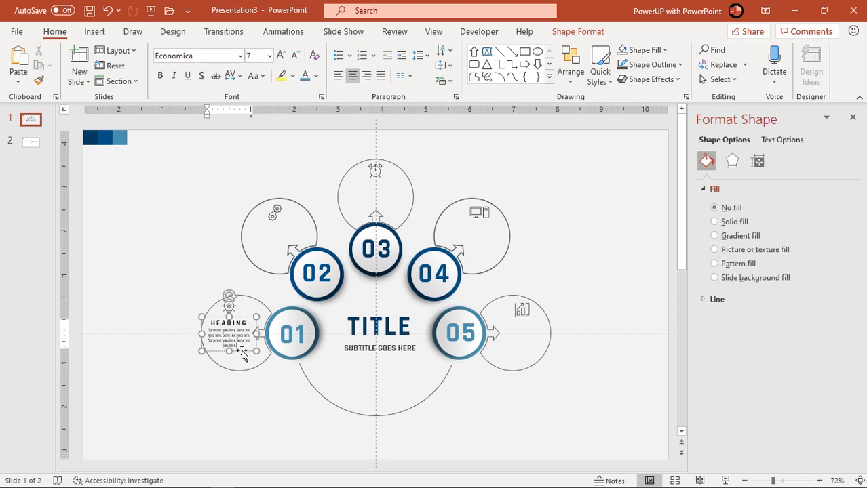
pyautogui.moveTo(242, 355); pyautogui.dragTo(481, 252)
pyautogui.moveTo(478, 237); pyautogui.dragTo(544, 359)
# Step: Copy the '5 Step Circular Infographic' title onto slide 1 and delete the unwanted pasted objects
pyautogui.click(42, 146)
pyautogui.click(471, 170)
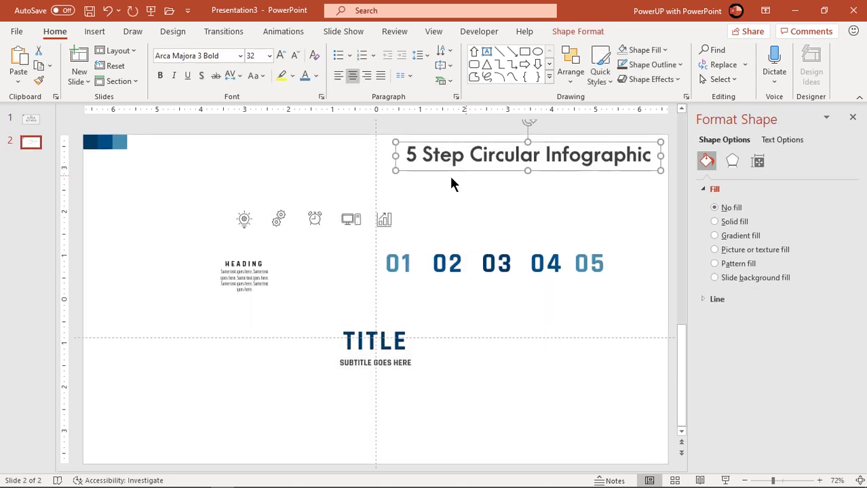
pyautogui.hotkey('ctrl', 'c')
pyautogui.click(30, 120)
pyautogui.hotkey('ctrl', 'v')
pyautogui.moveTo(165, 171); pyautogui.dragTo(69, 134)
pyautogui.press('Delete')
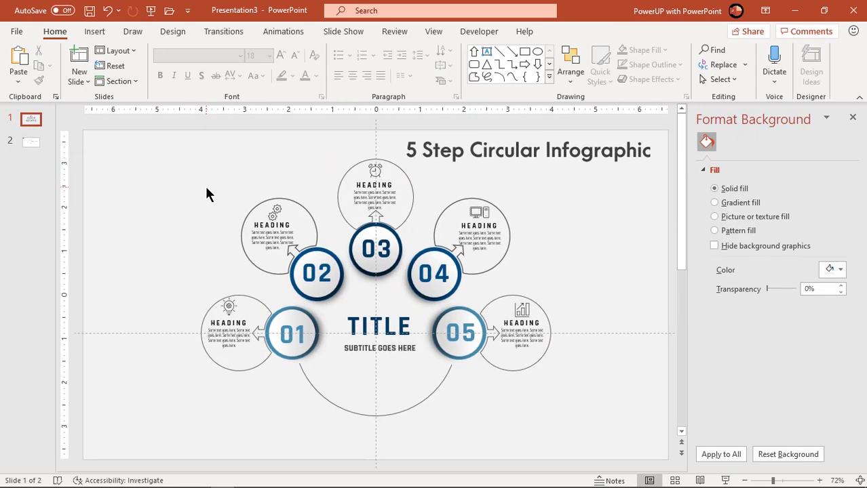